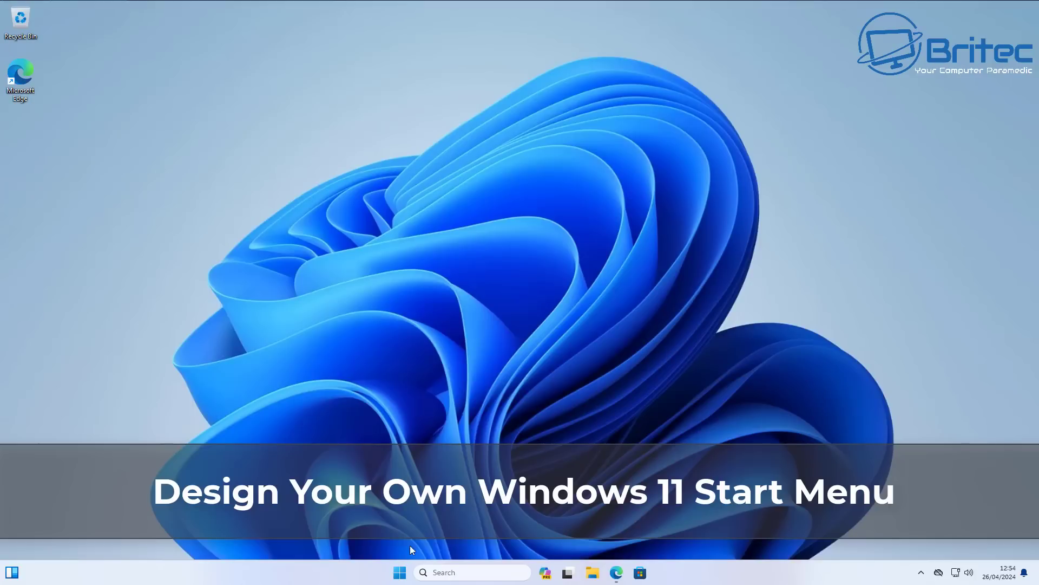
Examine the default Start menu's pinned apps and full app list, and close the menu.
click(400, 572)
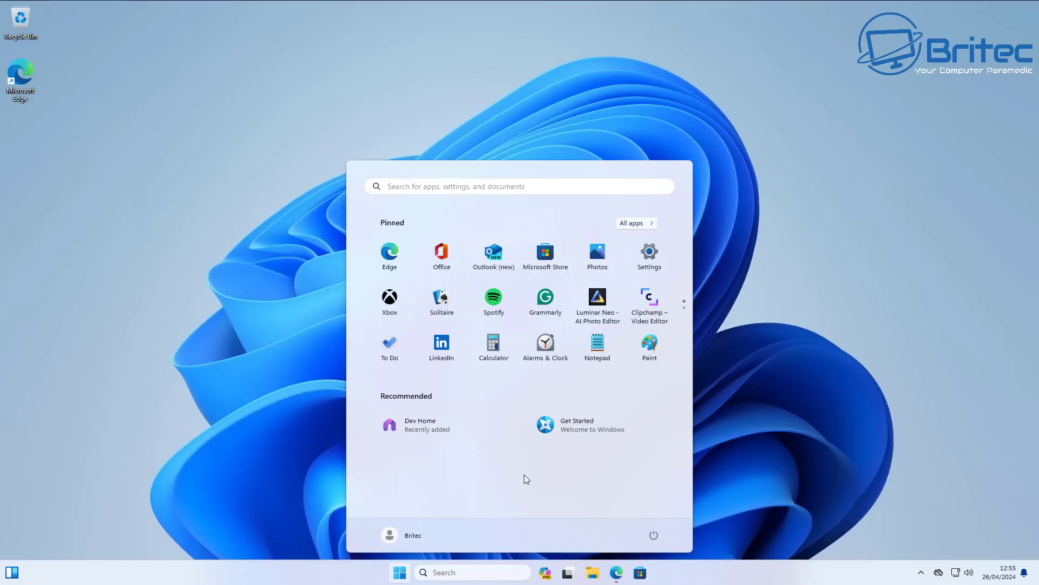
click(636, 227)
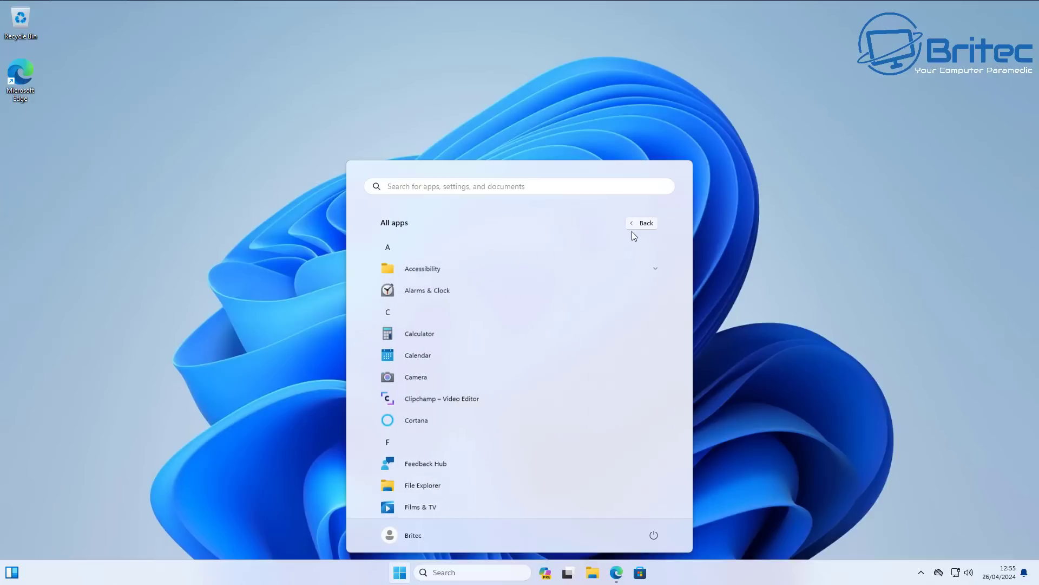
click(643, 227)
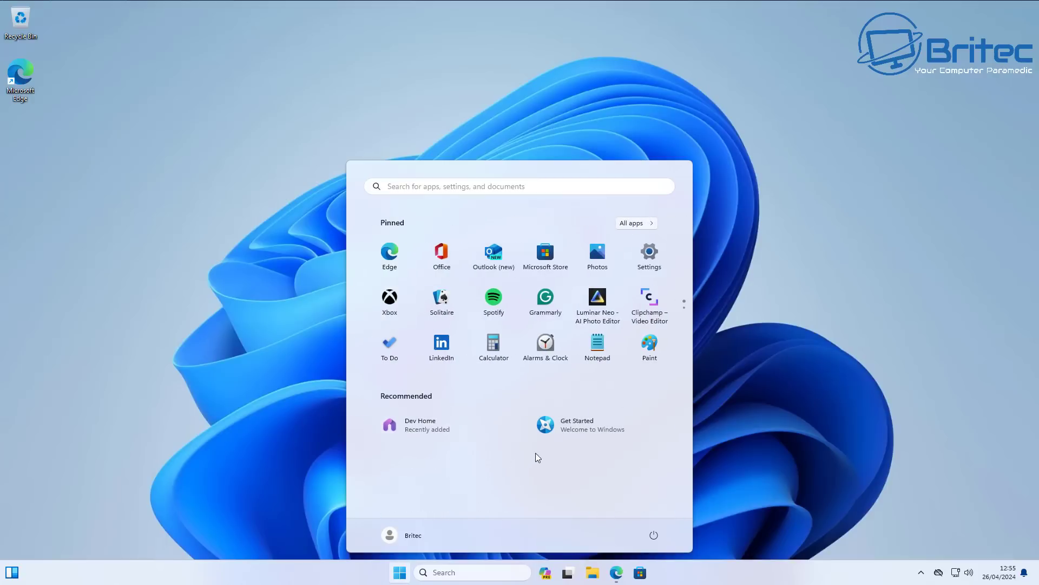
click(750, 310)
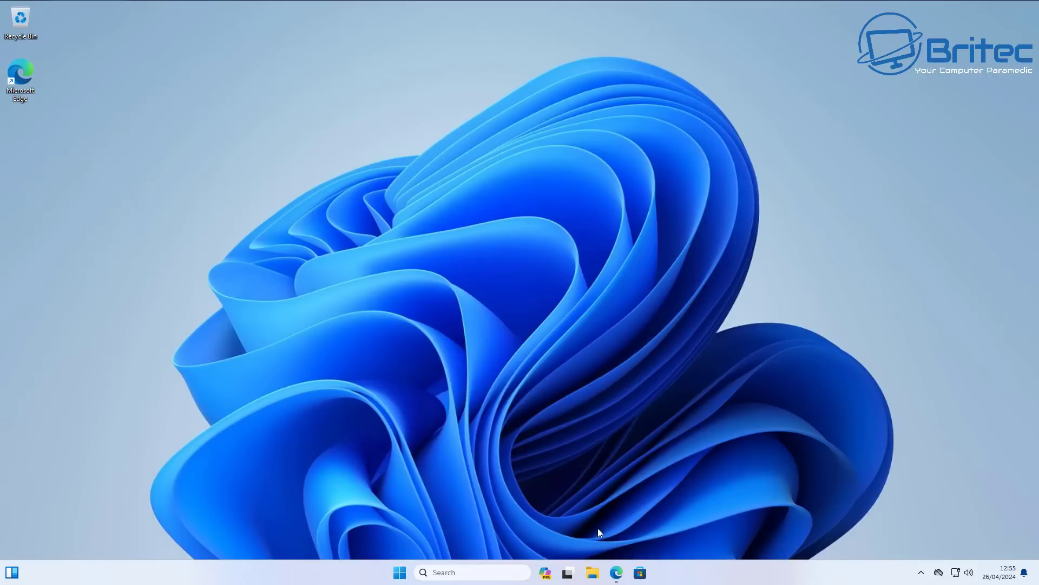
Switch to Microsoft Edge, download windhawk_setup.exe from the Windhawk website, and launch the installer.
click(616, 572)
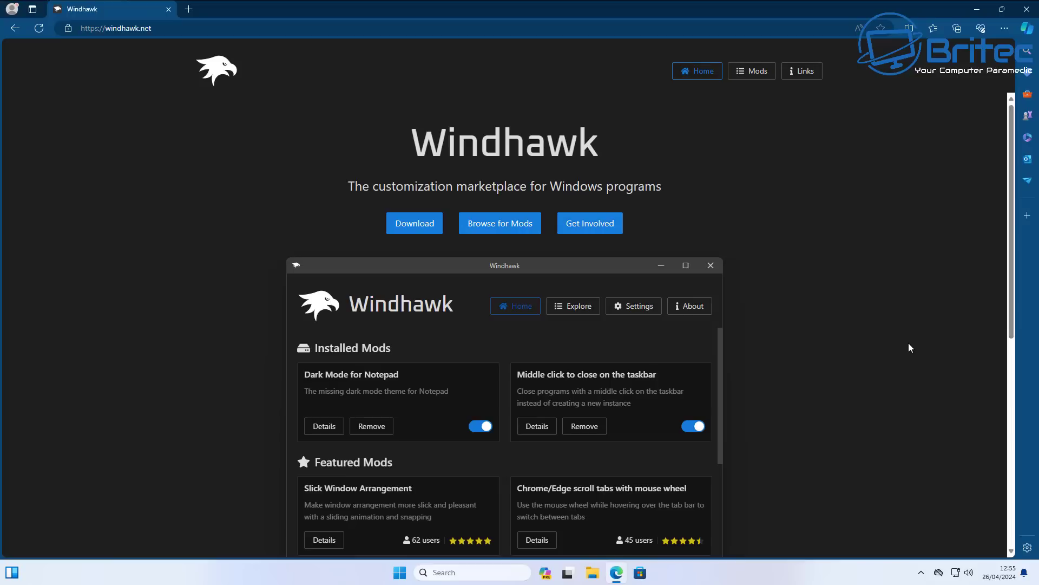
mouse_move(341, 369)
click(407, 226)
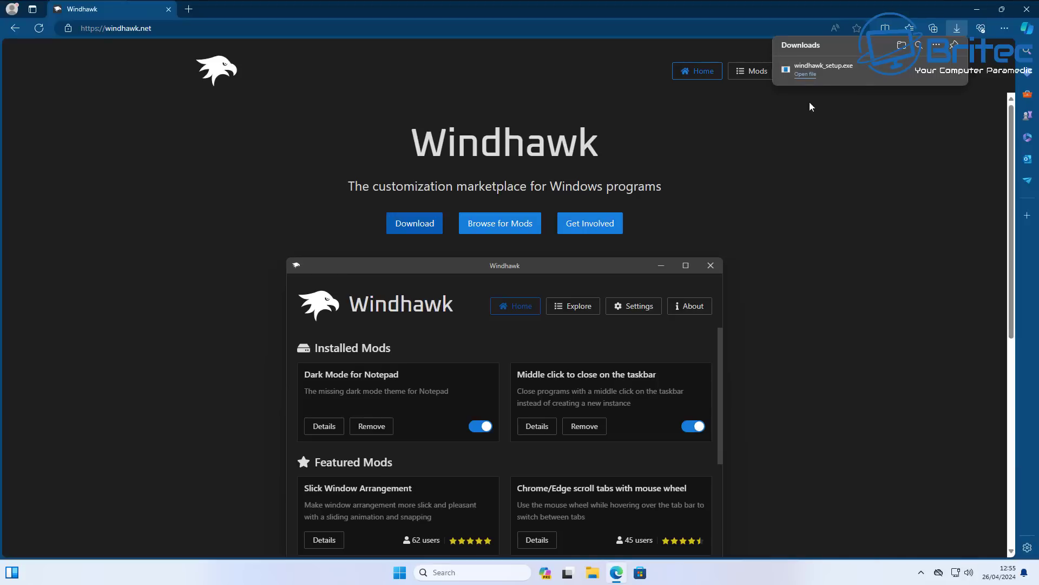
click(824, 72)
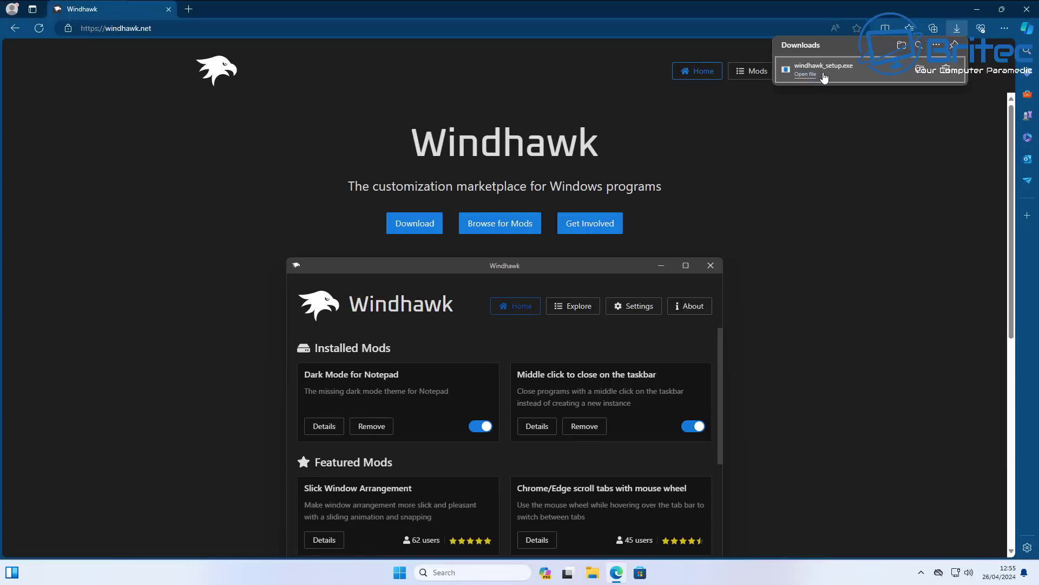
click(824, 77)
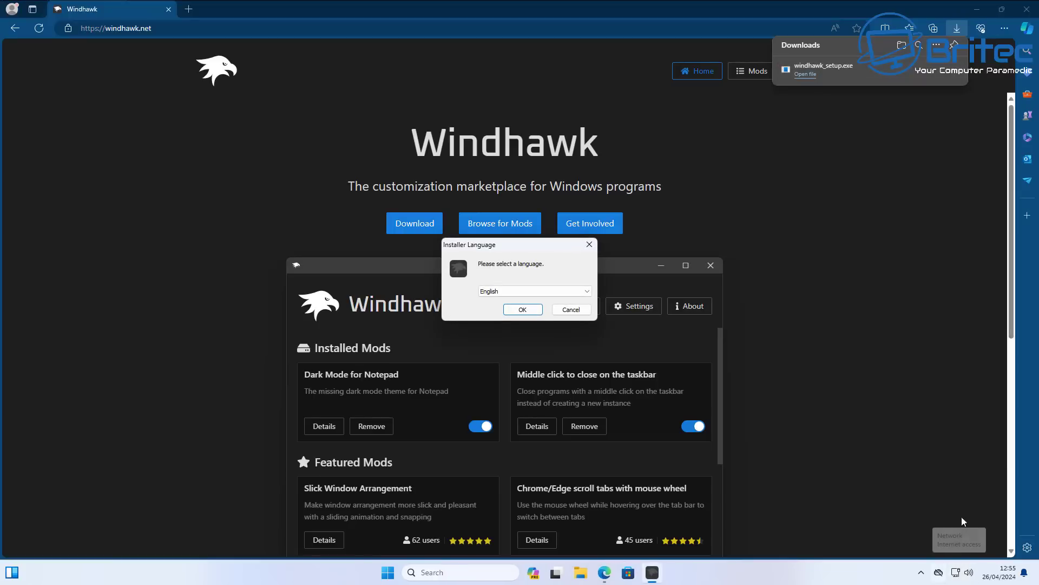
Install Windhawk in English as a standard installation with Start menu and desktop shortcuts, and run it on completion.
click(976, 9)
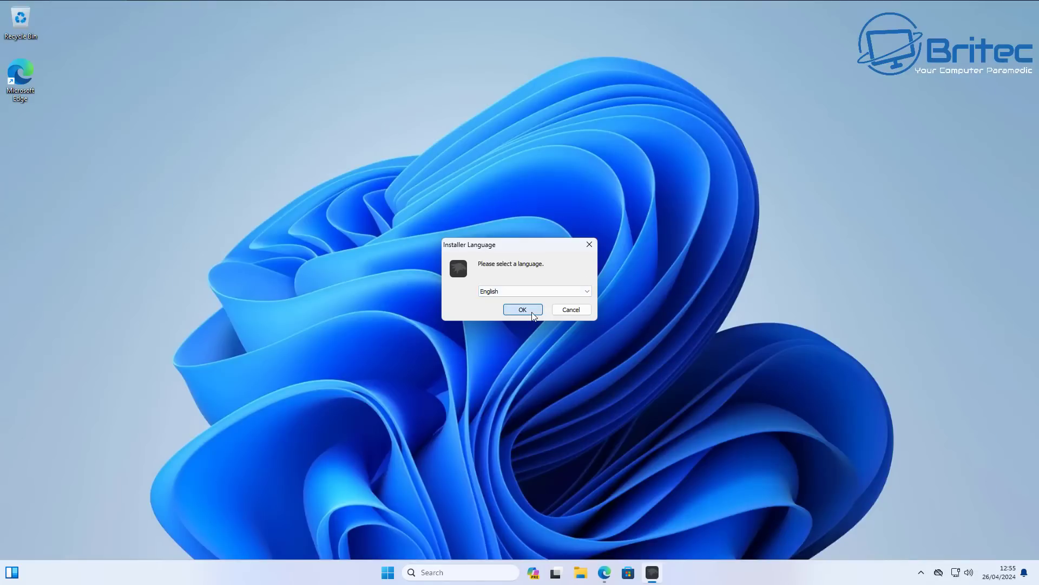
click(523, 309)
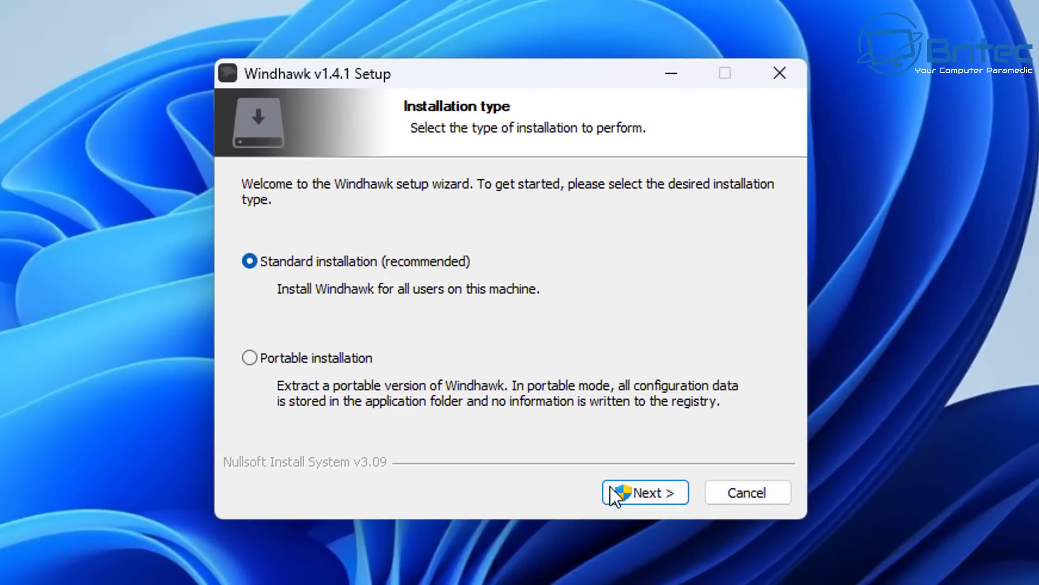
click(648, 491)
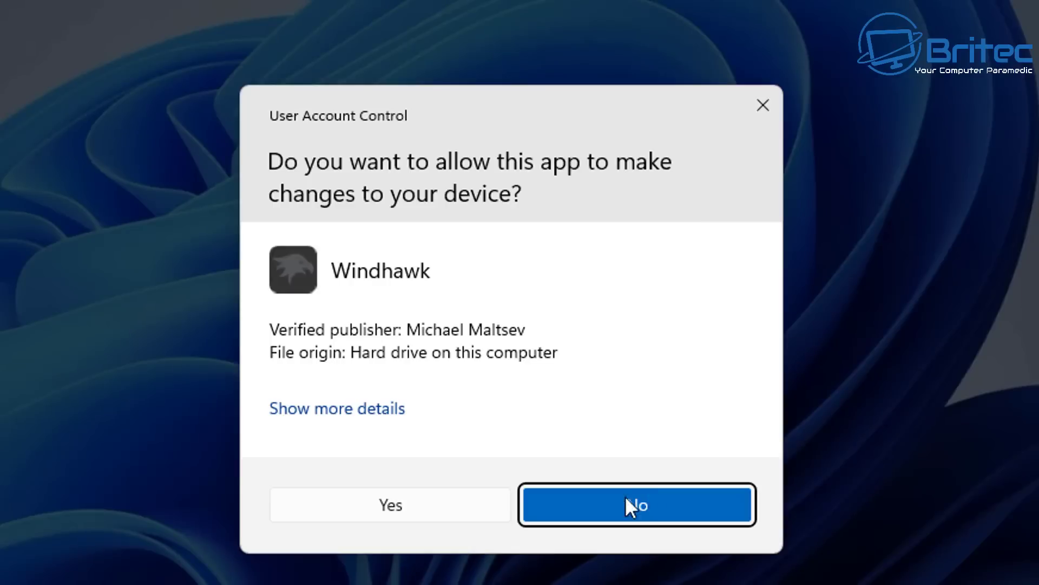
click(417, 504)
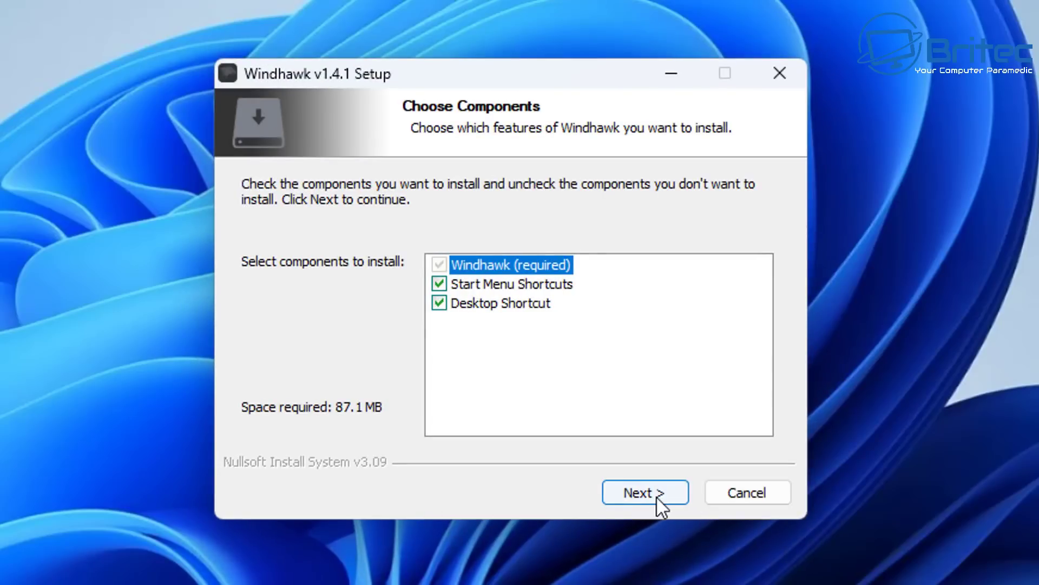
click(657, 497)
click(657, 496)
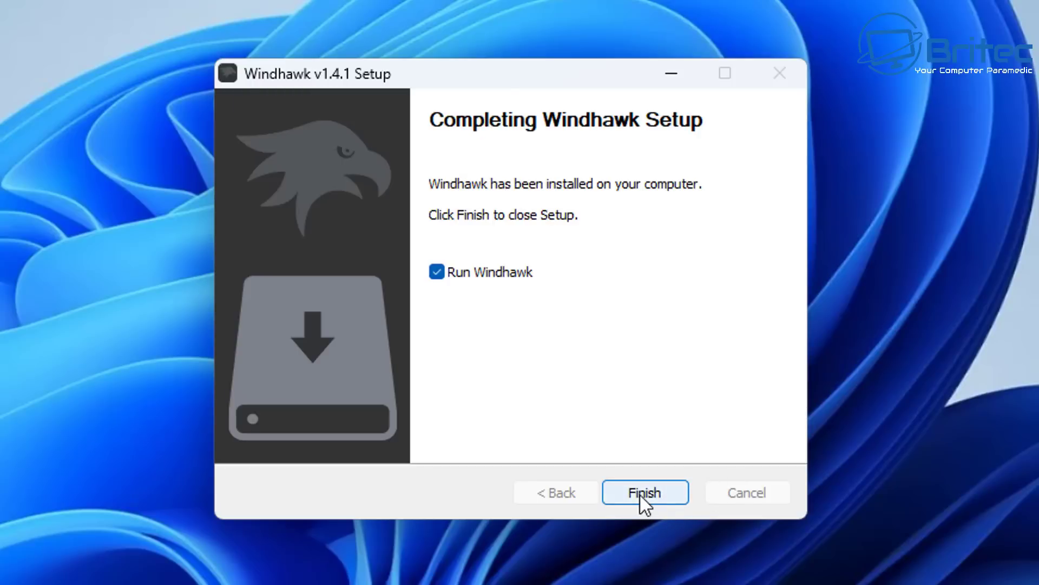
click(640, 494)
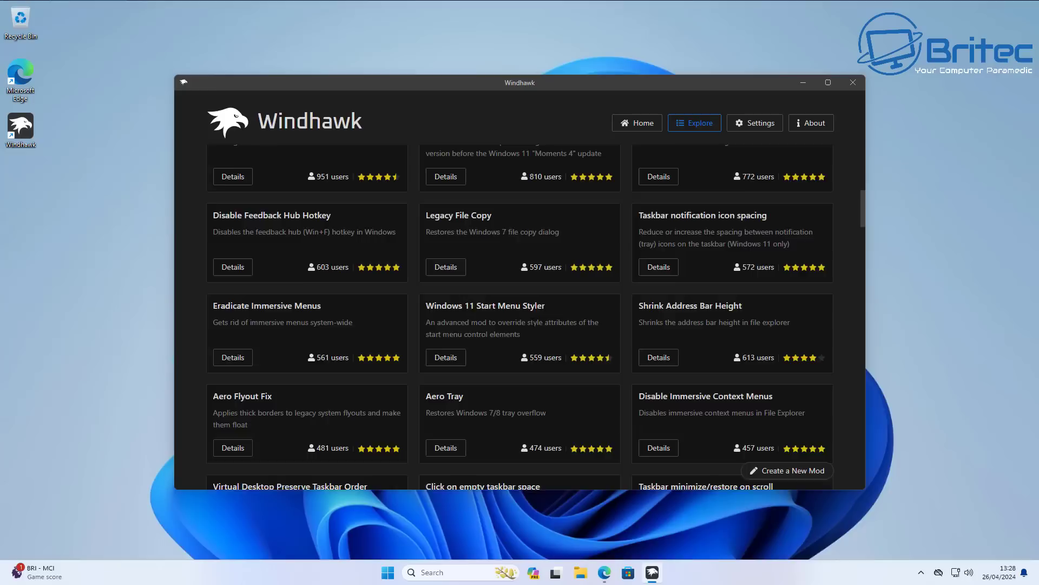
Browse the available Windhawk mods and open the details of Windows 11 Start Menu Styler.
scroll(537, 322, up, 6)
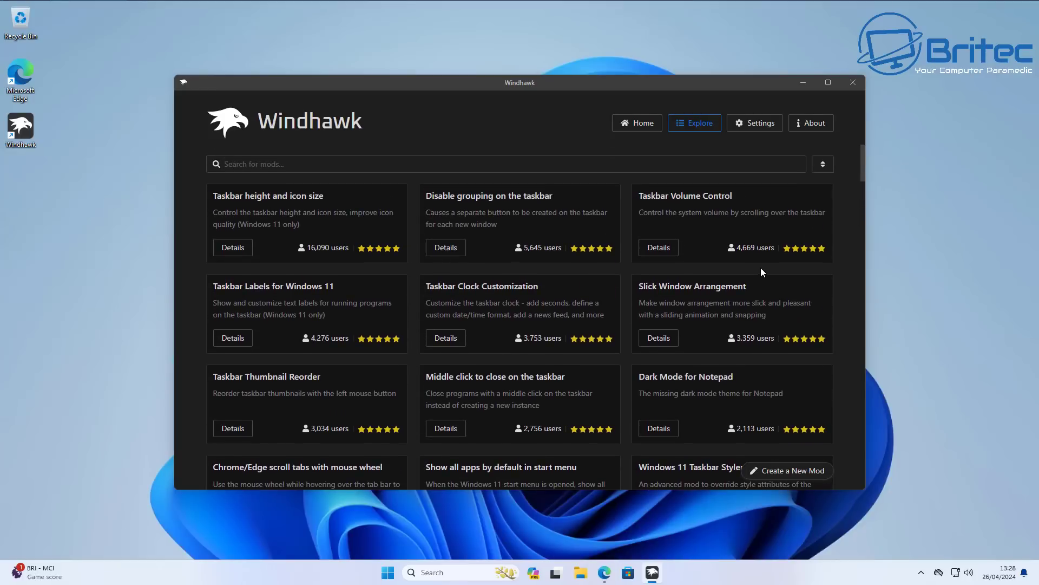
click(645, 128)
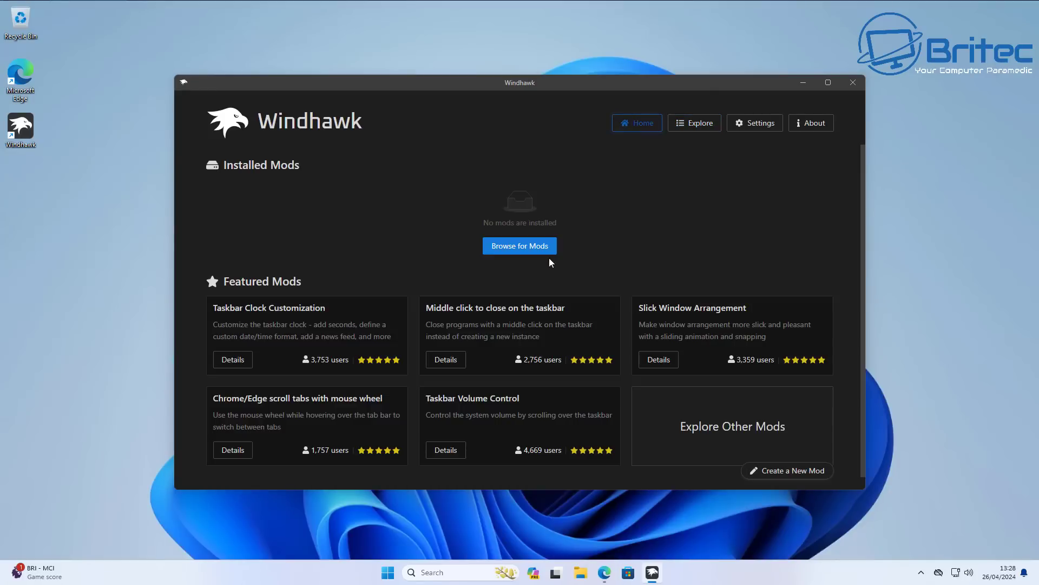
click(524, 251)
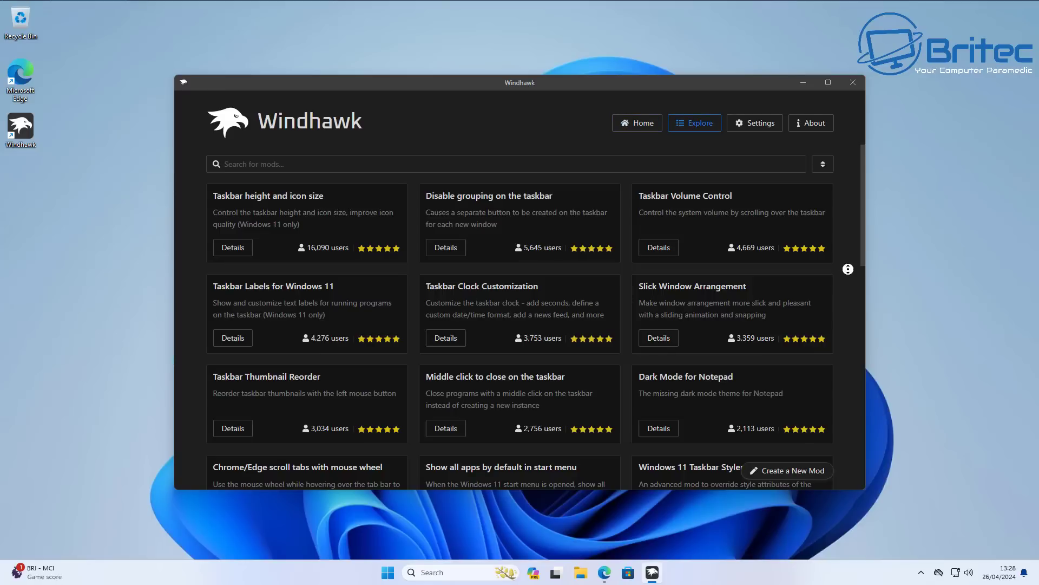
middle_click(849, 272)
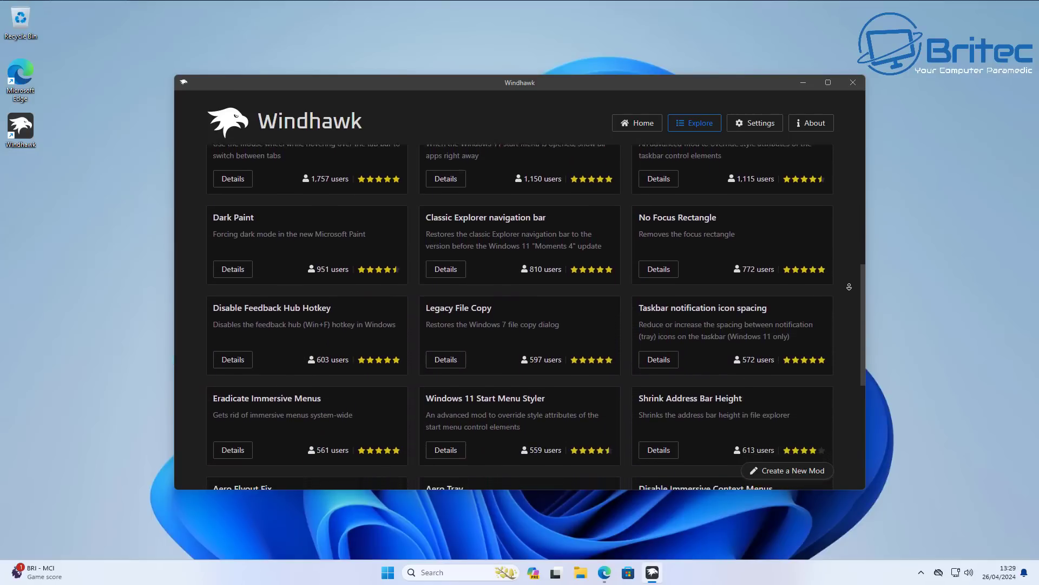
click(688, 329)
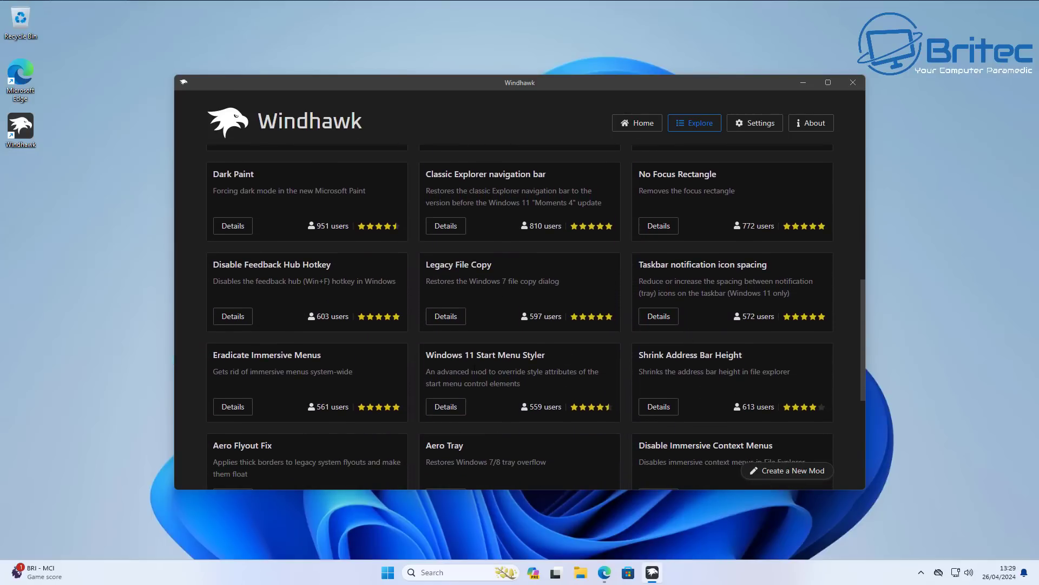
click(445, 406)
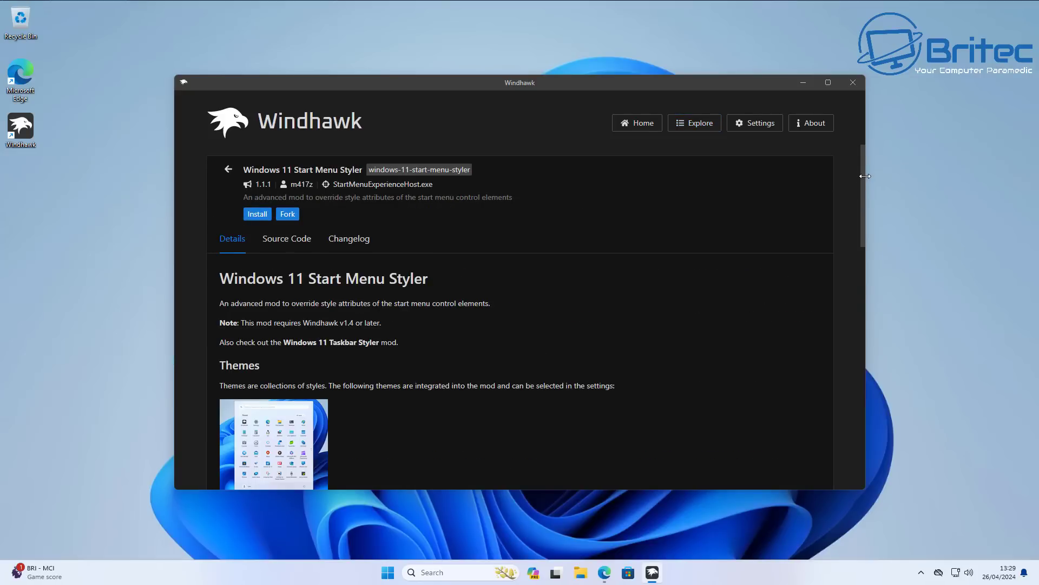
Open the NoRecommendedSection theme's GitHub page from the mod's theme list and maximize the browser window.
drag(862, 188, 862, 222)
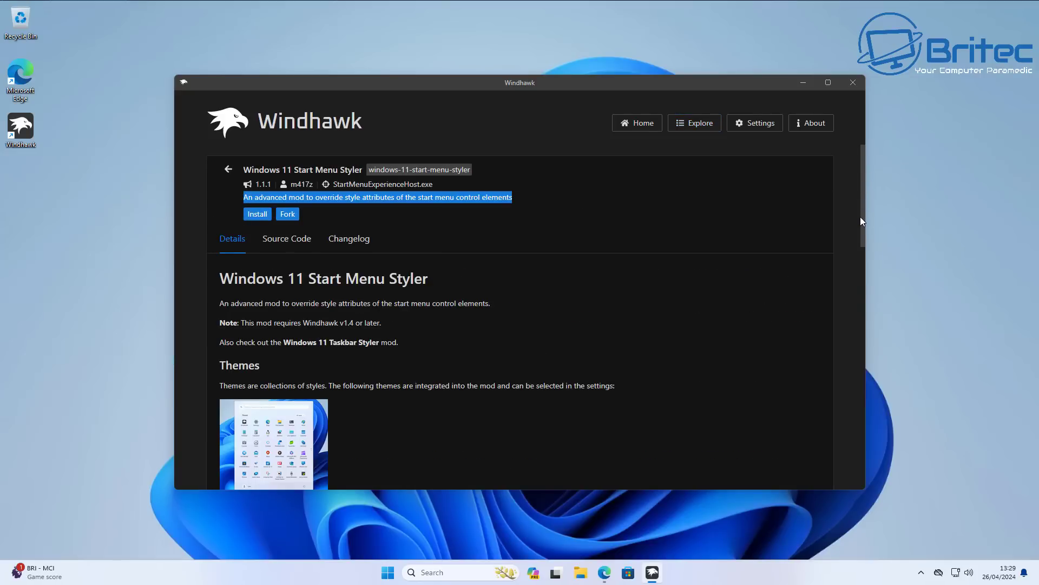
scroll(857, 219, down, 3)
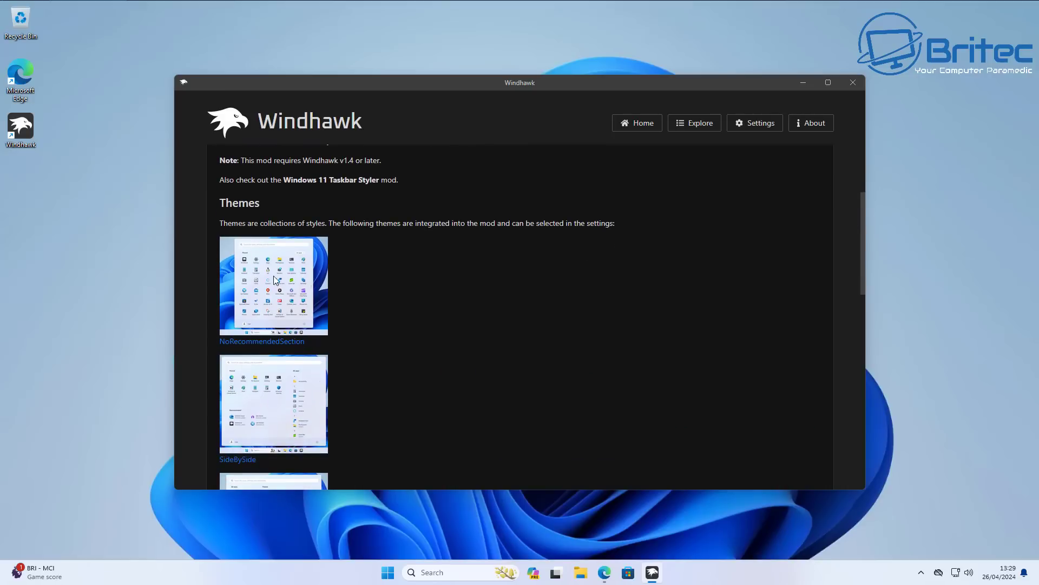
click(256, 342)
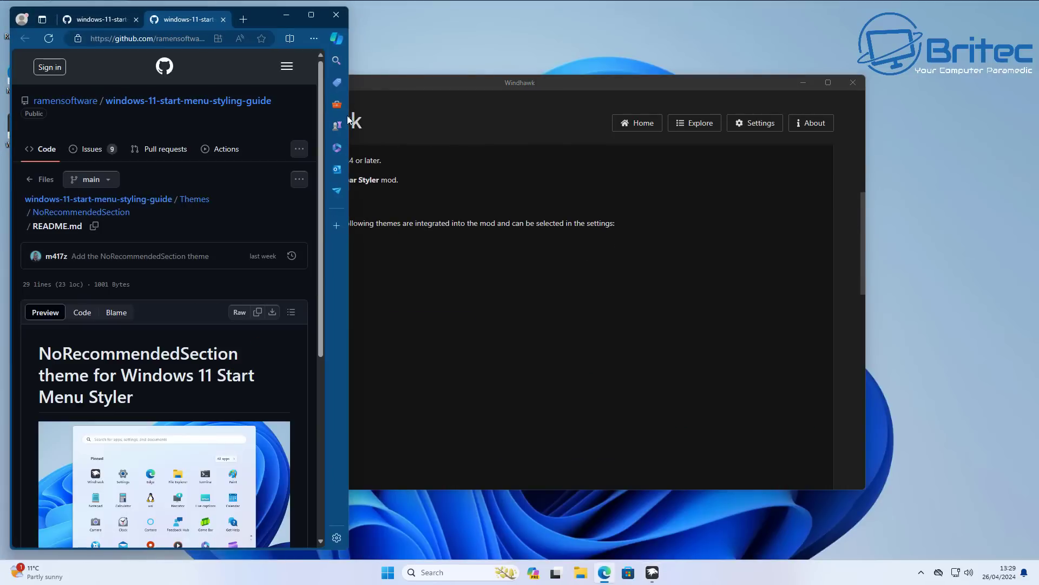
click(306, 17)
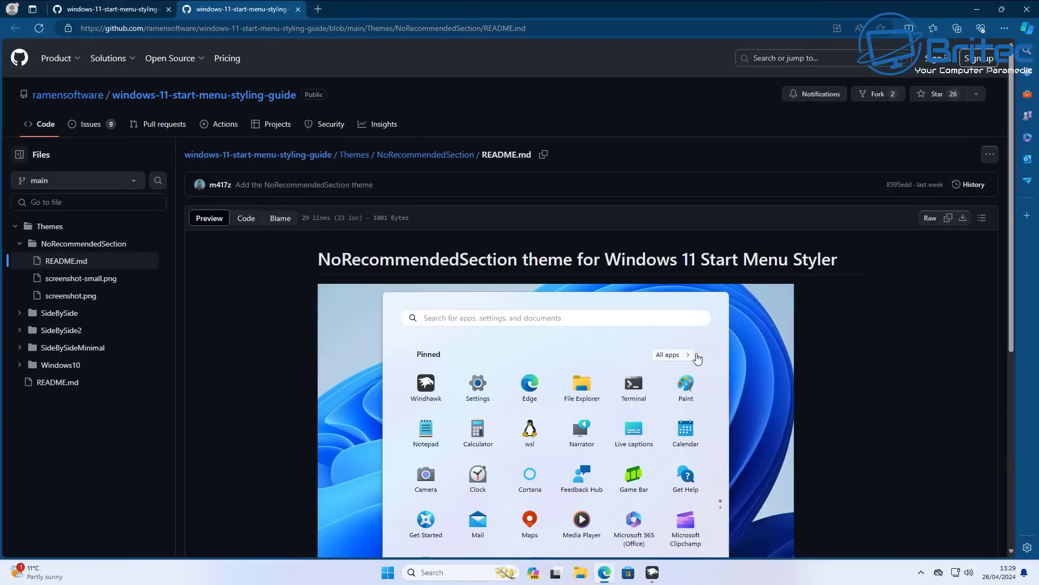
Review the NoRecommendedSection preview and installation instructions, expand the content to import, and minimize the browser.
scroll(794, 394, down, 4)
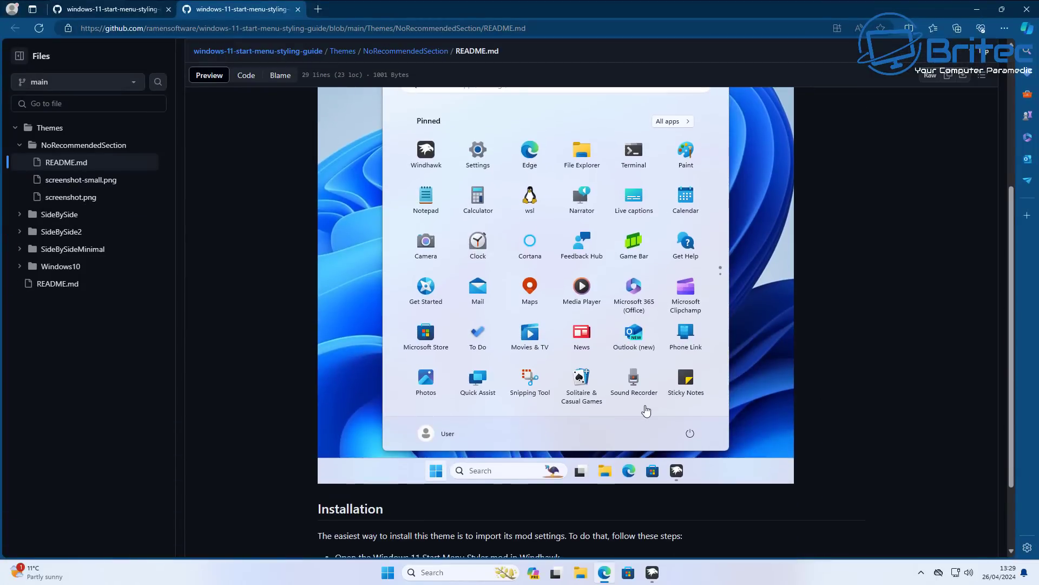
scroll(646, 410, down, 2)
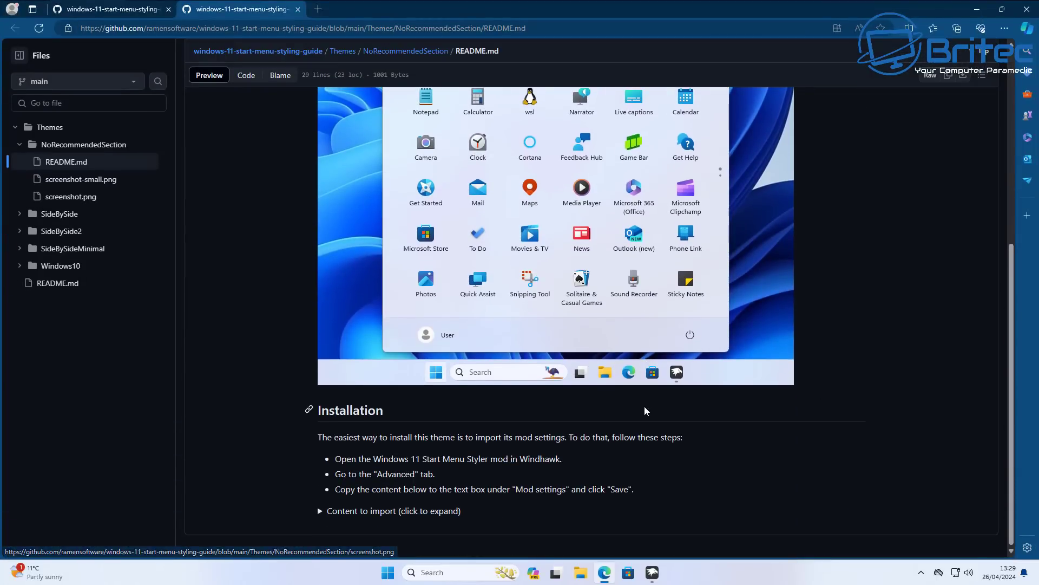
click(387, 511)
scroll(811, 414, down, 3)
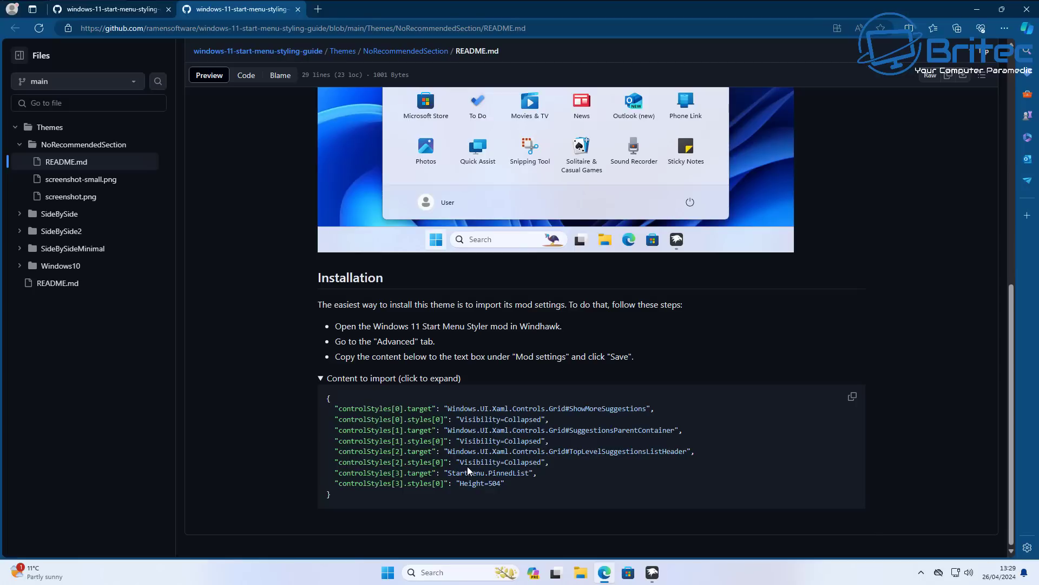
click(978, 10)
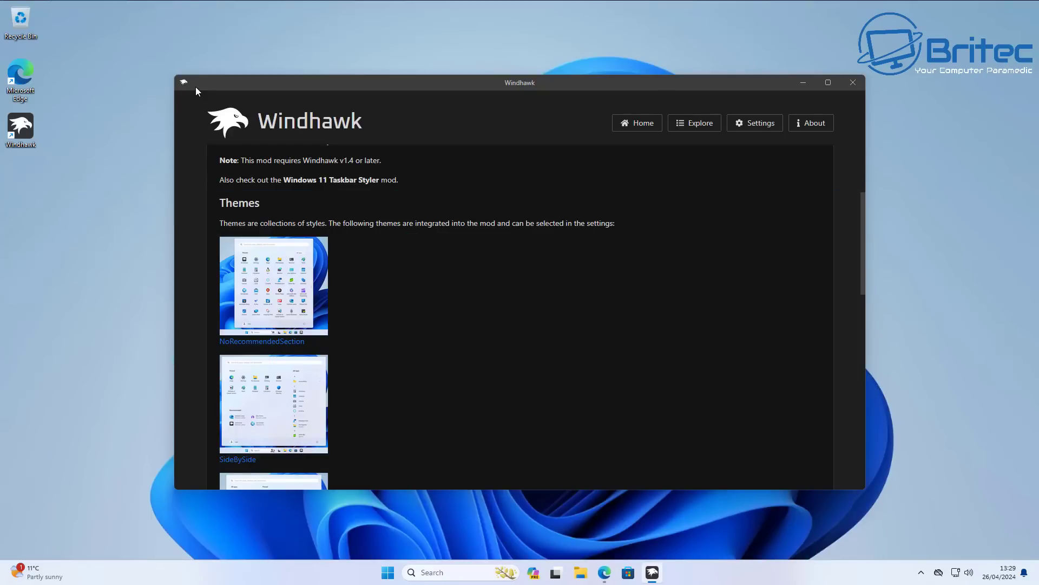
Install the Windows 11 Start Menu Styler mod, accepting the risk.
scroll(455, 282, up, 4)
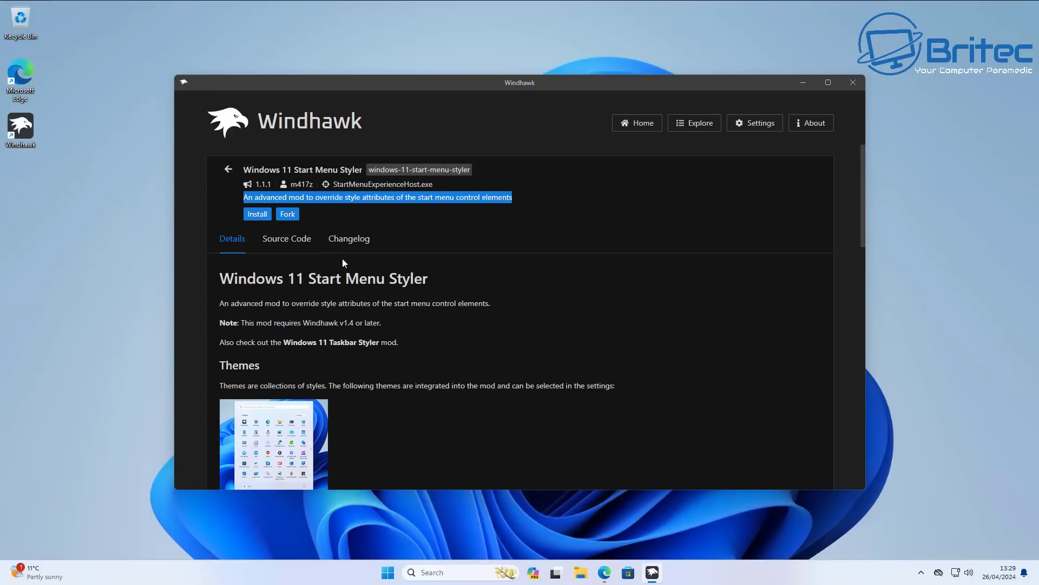
click(271, 214)
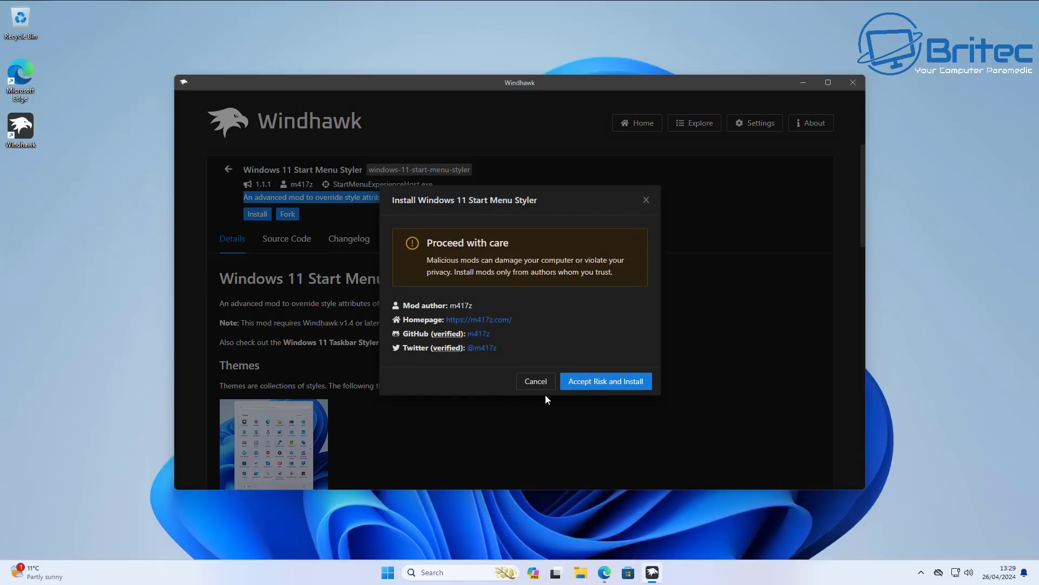
click(596, 382)
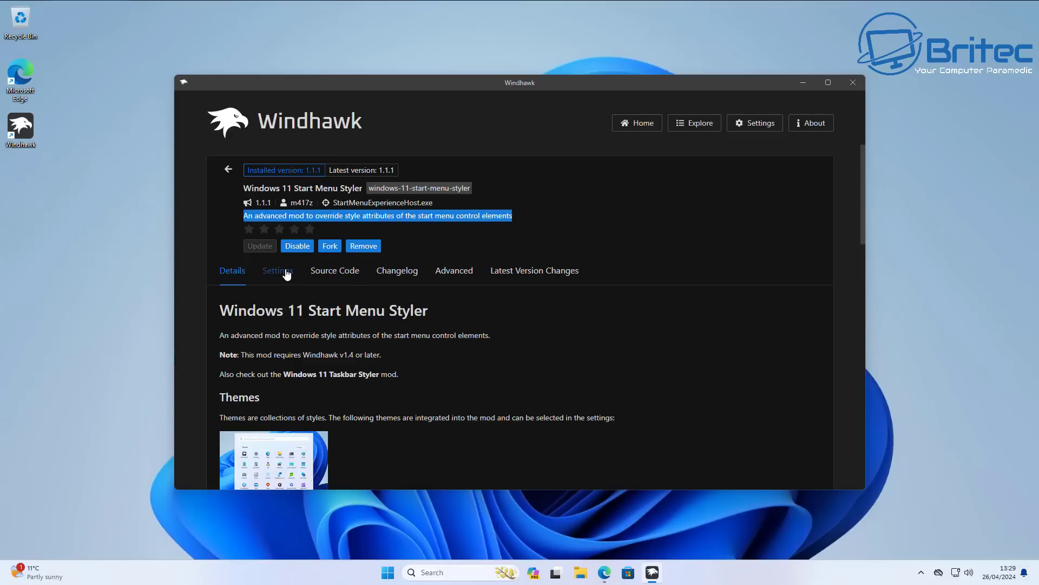
Examine the mod settings text in the styler's advanced options, and open the mod's theme settings.
click(463, 274)
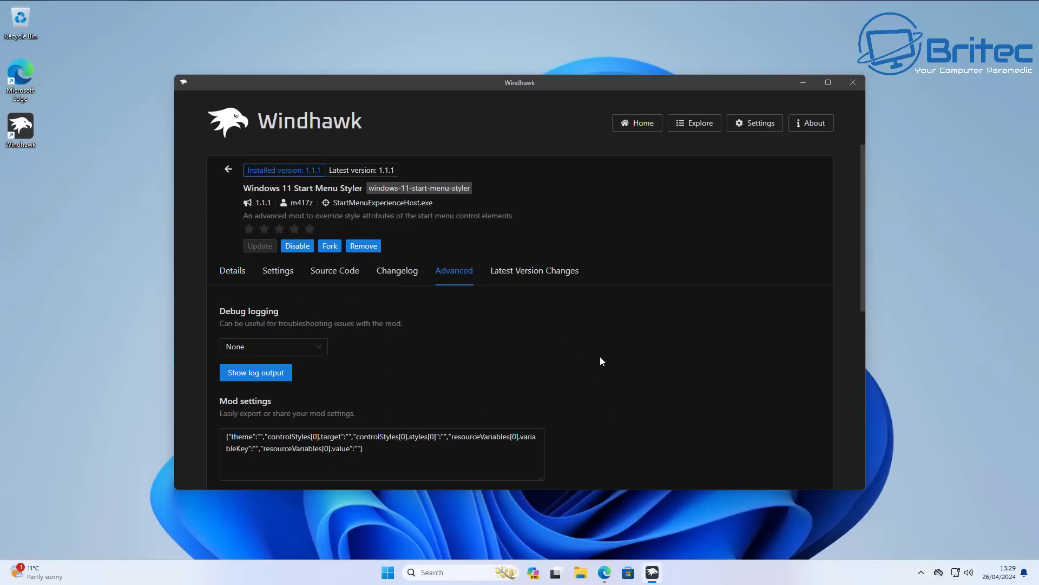
scroll(600, 357, down, 2)
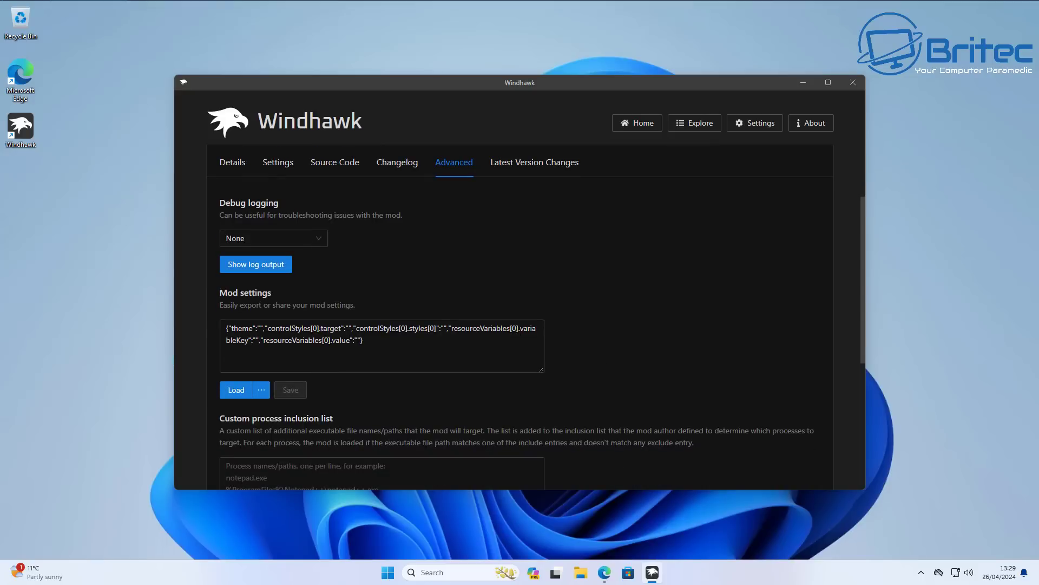
click(387, 349)
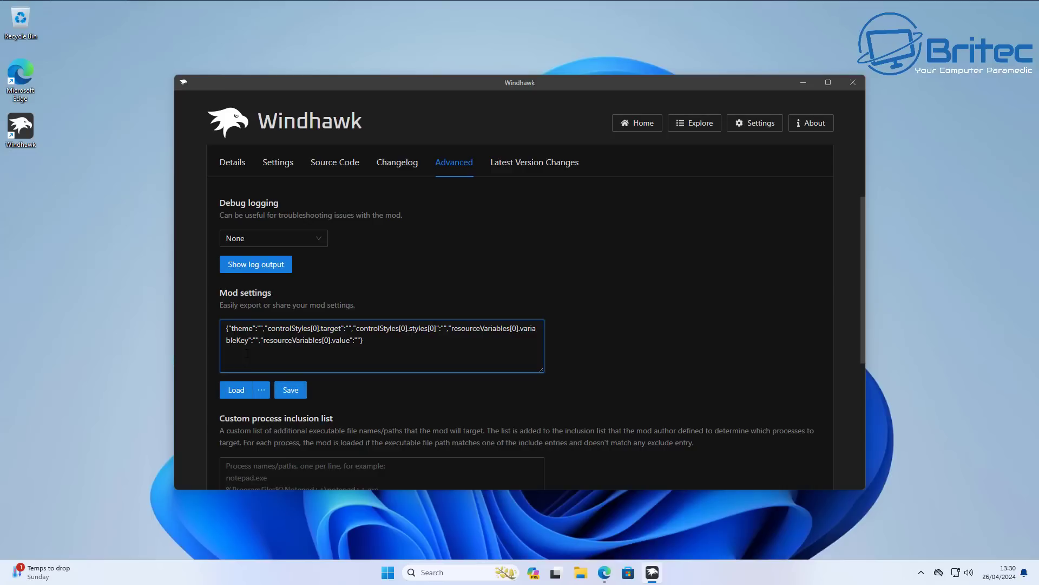
scroll(272, 267, up, 2)
click(274, 271)
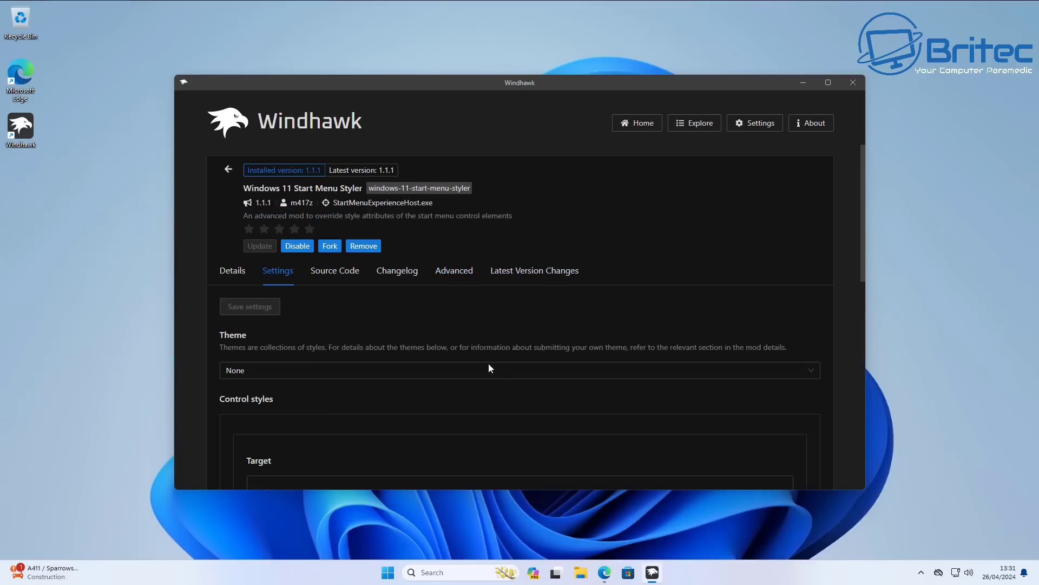
Look over the mod's control style and resource variable settings, and add a second control style entry.
scroll(490, 368, down, 3)
scroll(494, 378, down, 1)
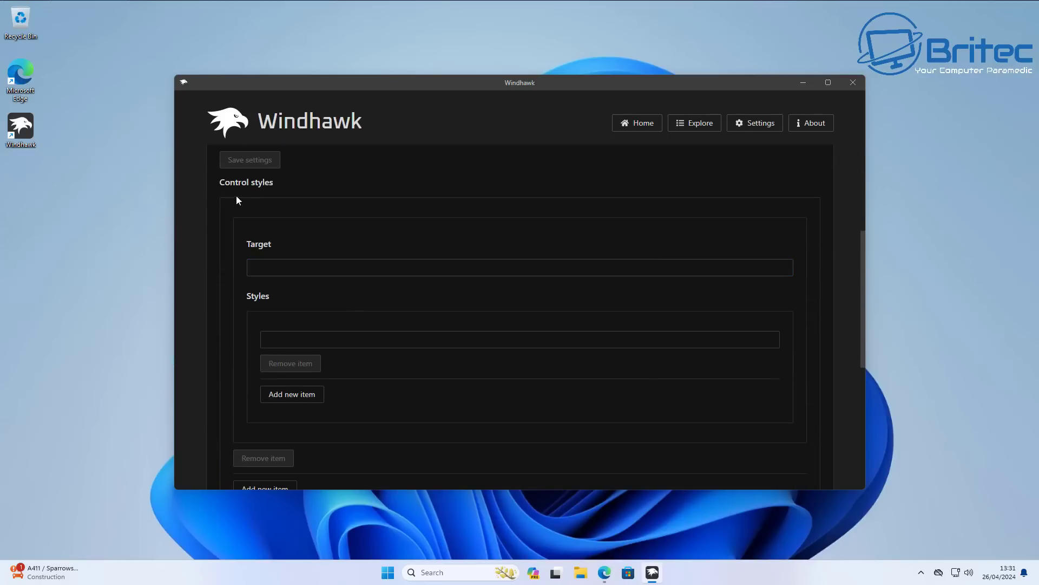
scroll(226, 342, down, 3)
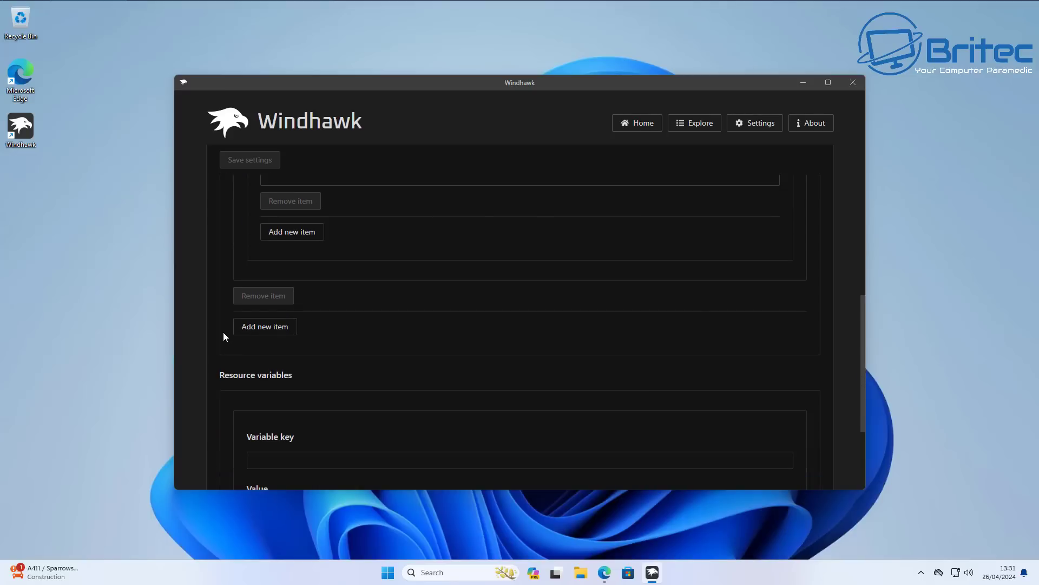
scroll(318, 343, up, 3)
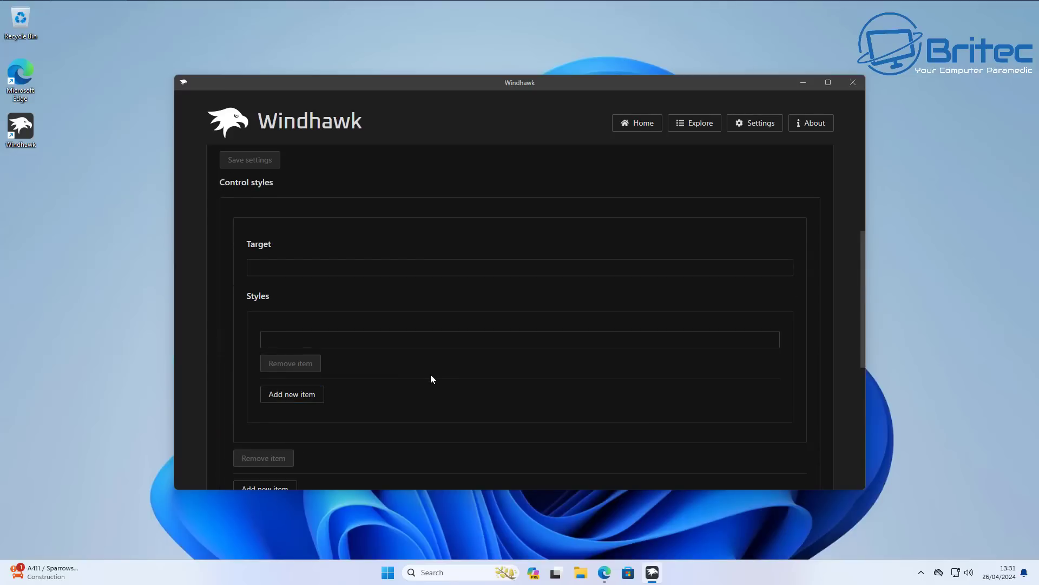
scroll(431, 377, down, 1)
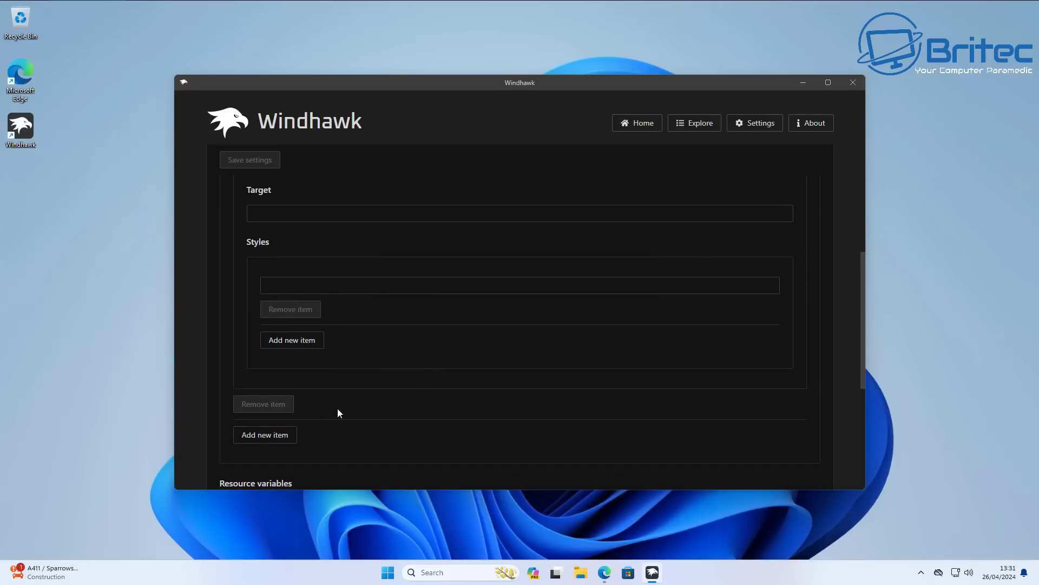
click(256, 433)
scroll(542, 388, down, 3)
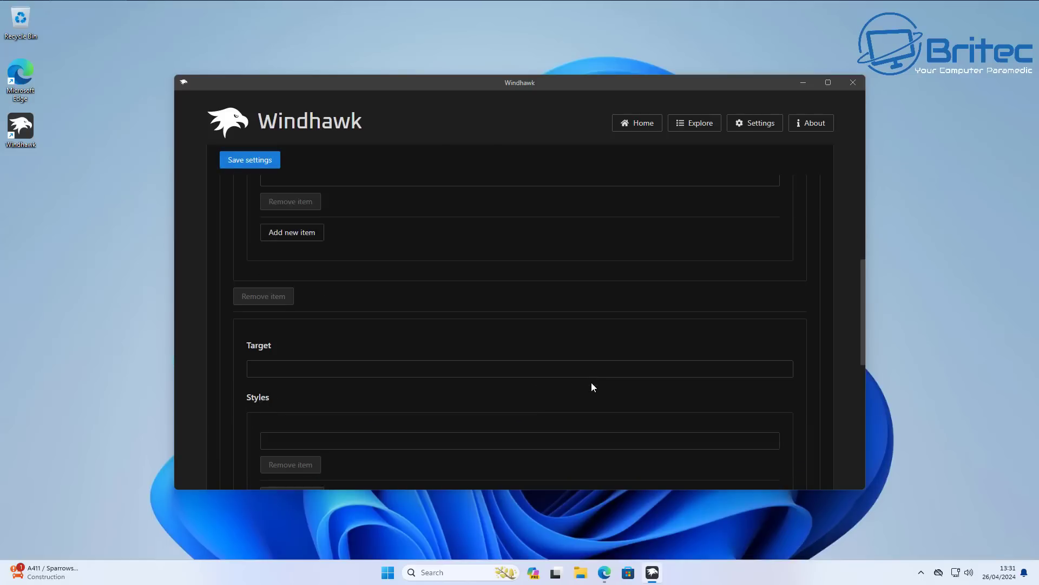
Fill the first control style entry with target Windows.UI.Xaml.Controls.Grid#ShowMoreSuggestions and style Visibility=Collapsed.
scroll(590, 383, up, 3)
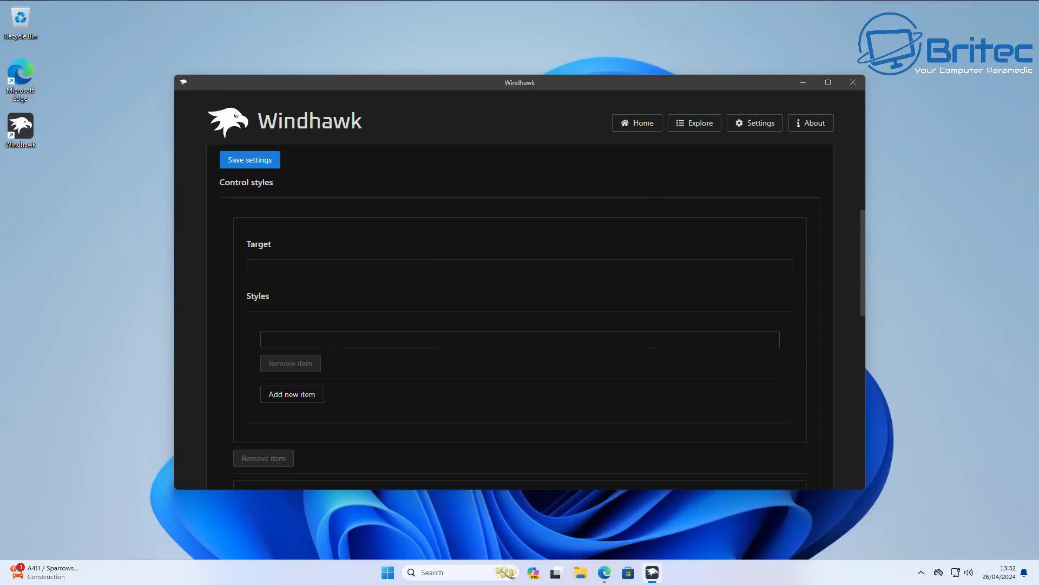
right_click(263, 267)
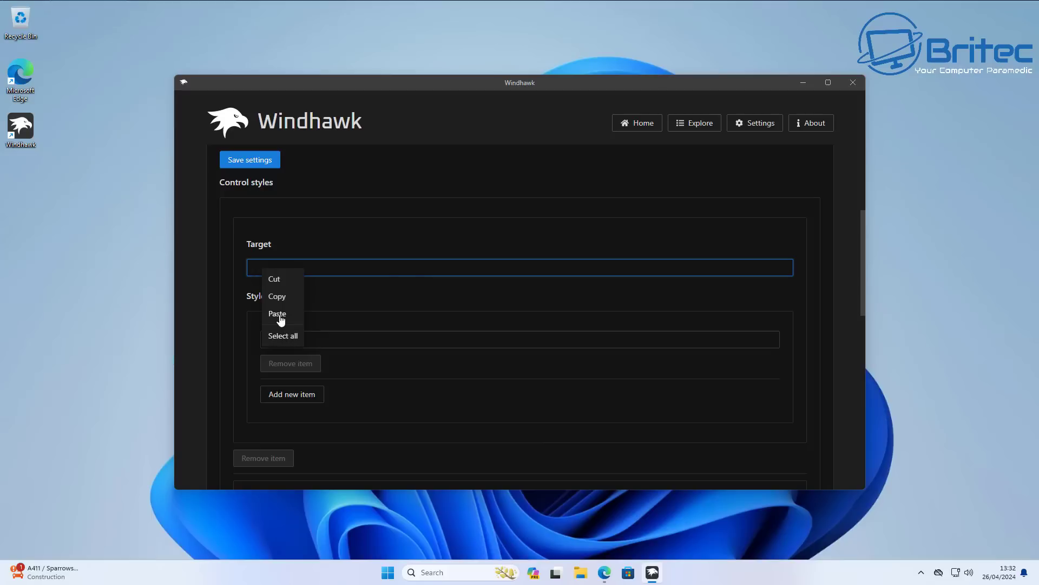
click(278, 314)
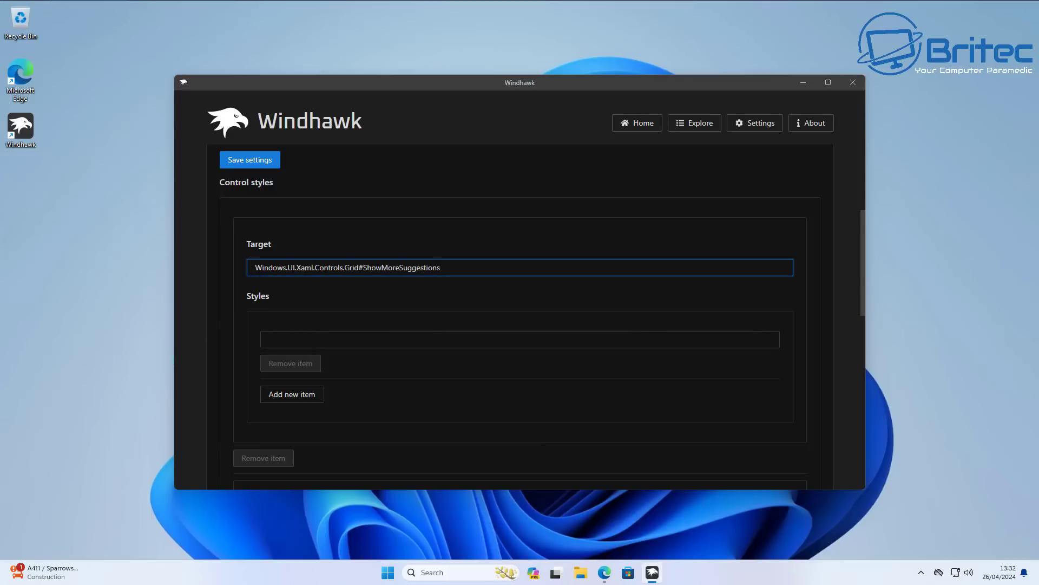
right_click(273, 342)
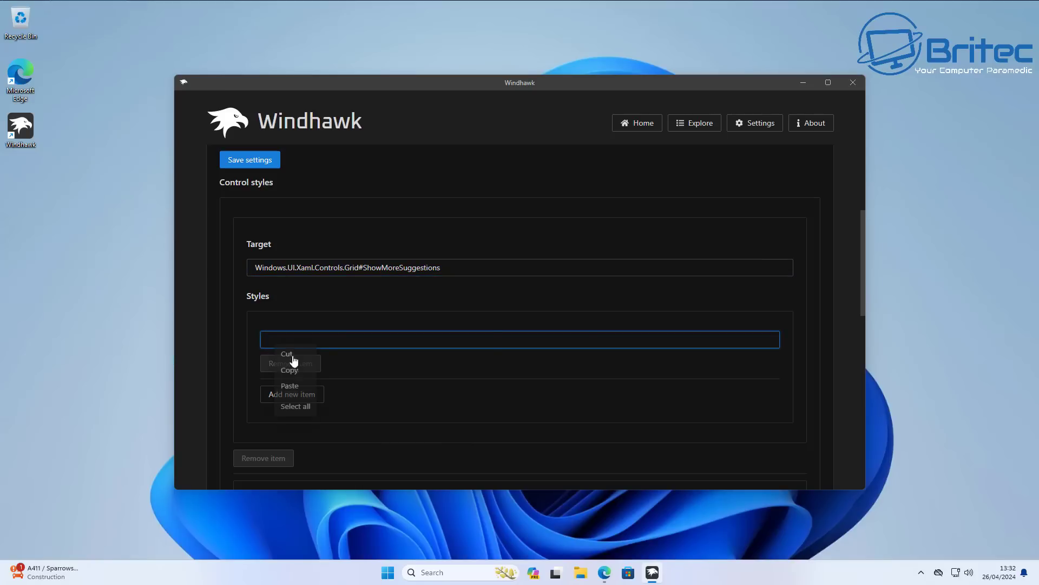
click(292, 386)
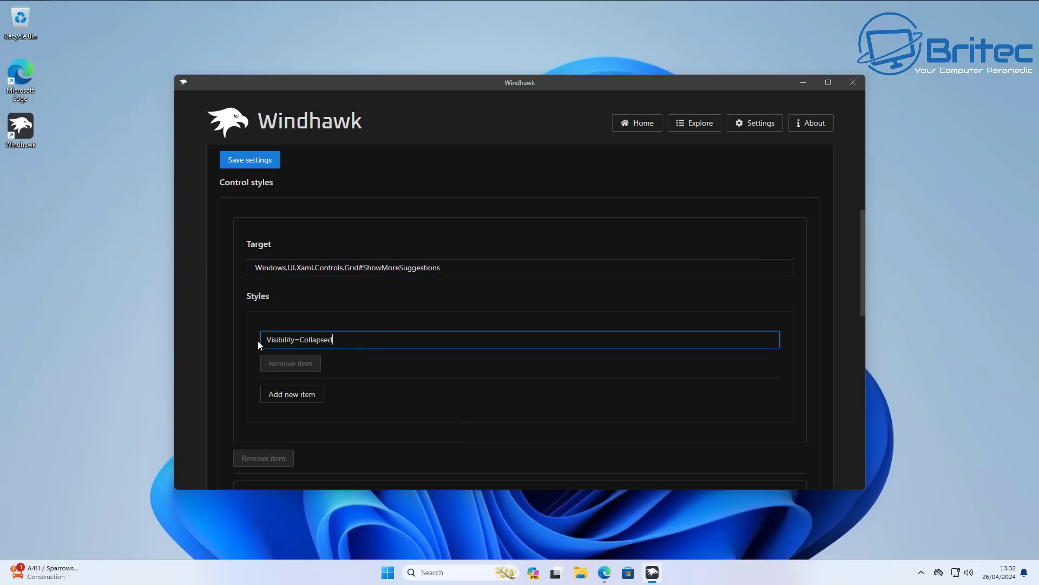
Fill the second control style entry with target Windows.UI.Xaml.Controls.Grid#SuggestionsParentContainer and style Visibility=Collapsed.
scroll(414, 409, down, 3)
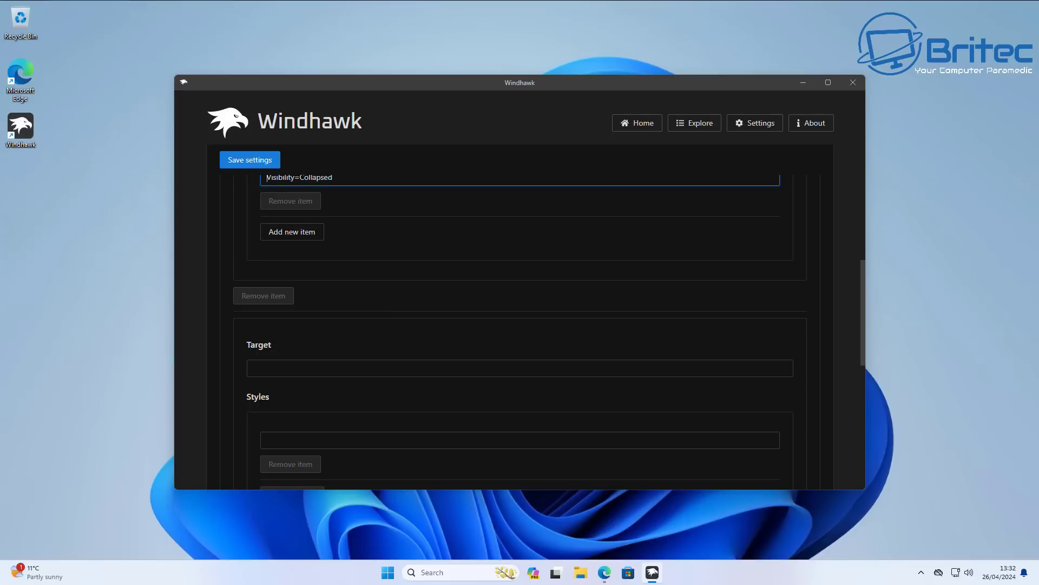
right_click(252, 368)
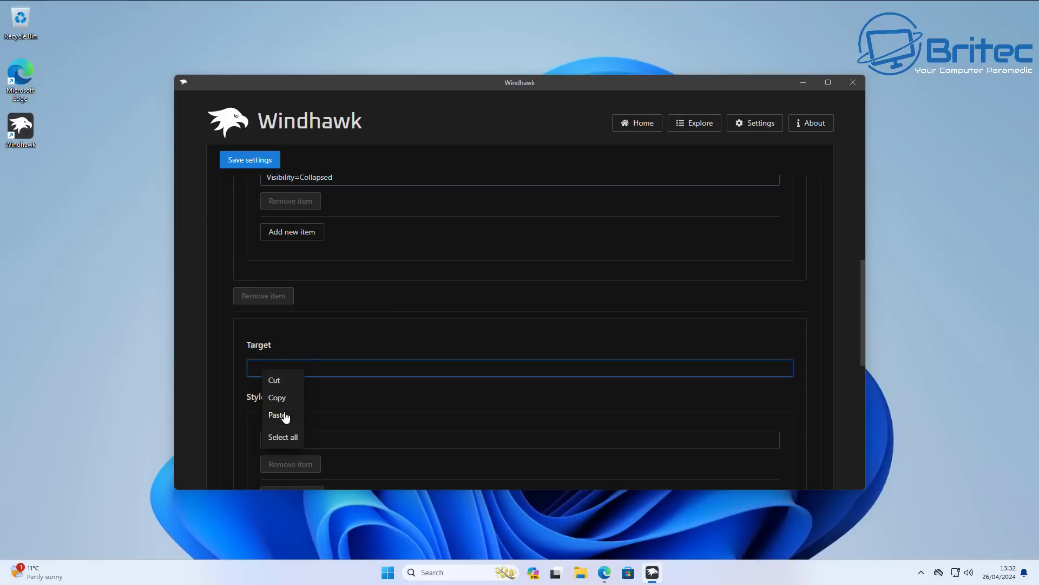
click(277, 415)
scroll(365, 427, down, 2)
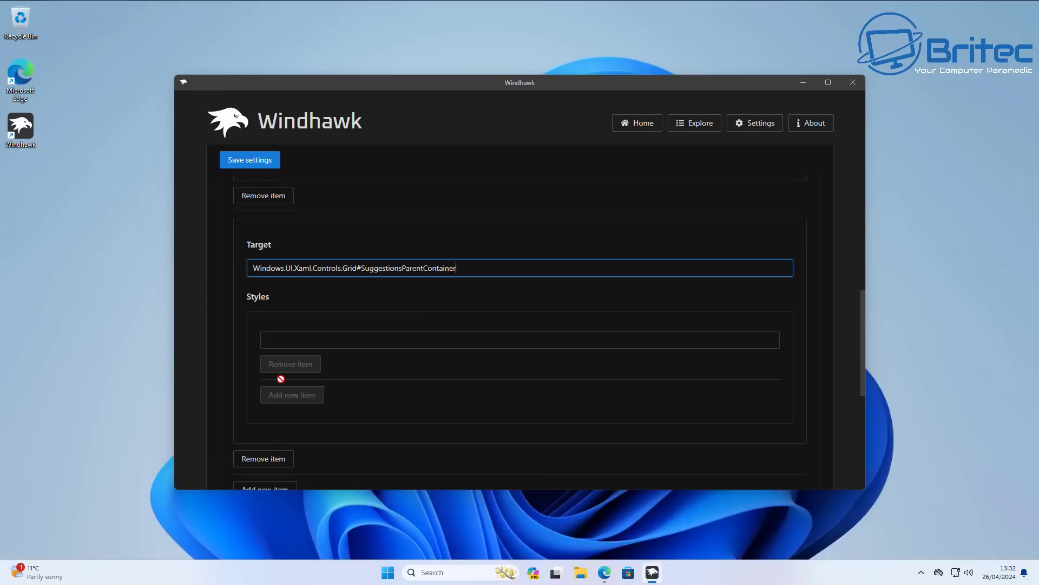
click(273, 335)
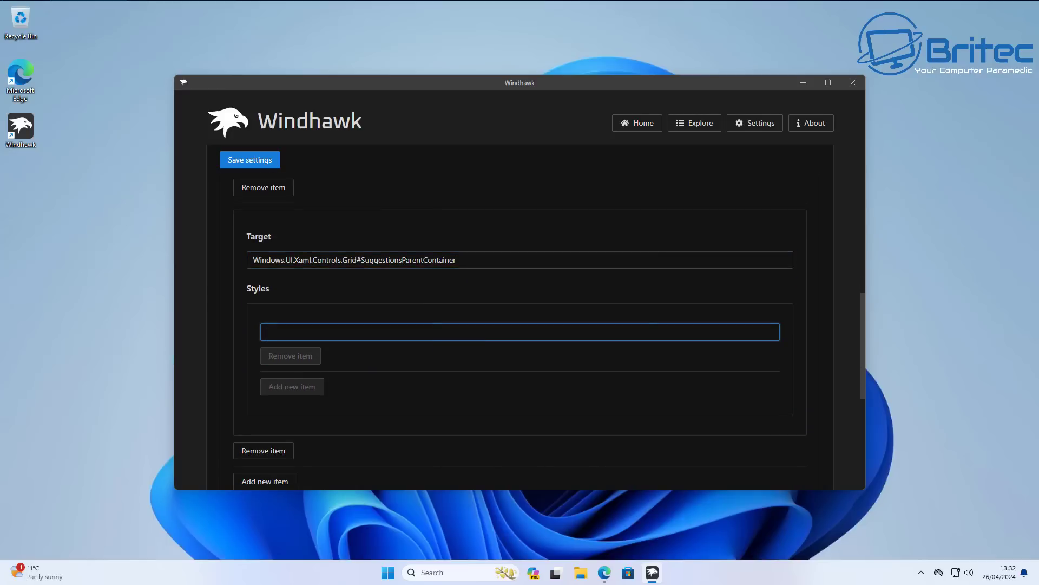
right_click(287, 333)
click(313, 371)
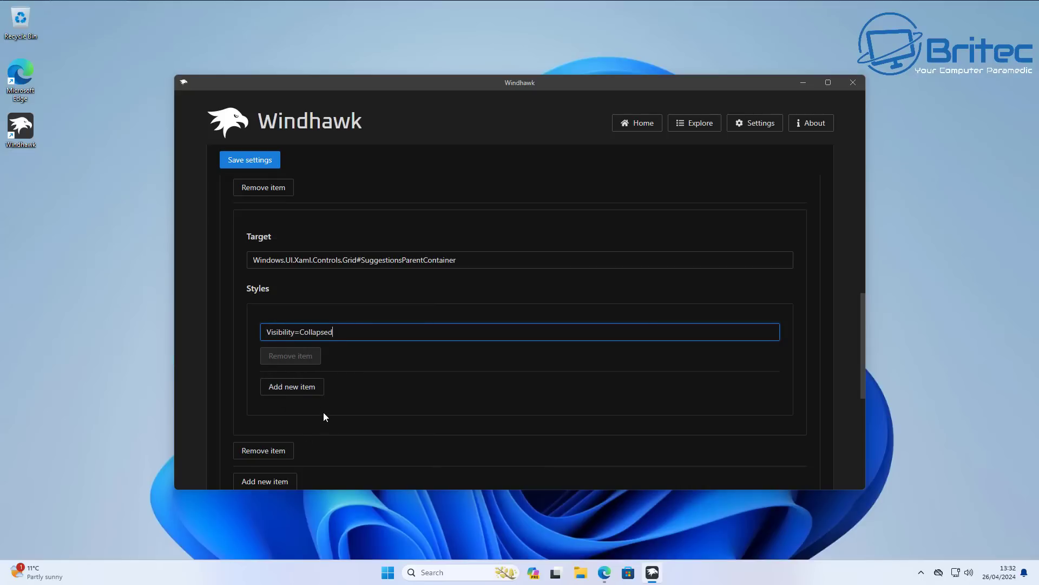
Add a third control style entry with target Windows.UI.Xaml.Controls.Grid#TopLevelSuggestionsListHeader and style Visibility=Collapsed.
scroll(324, 415, down, 2)
click(245, 378)
scroll(369, 411, down, 3)
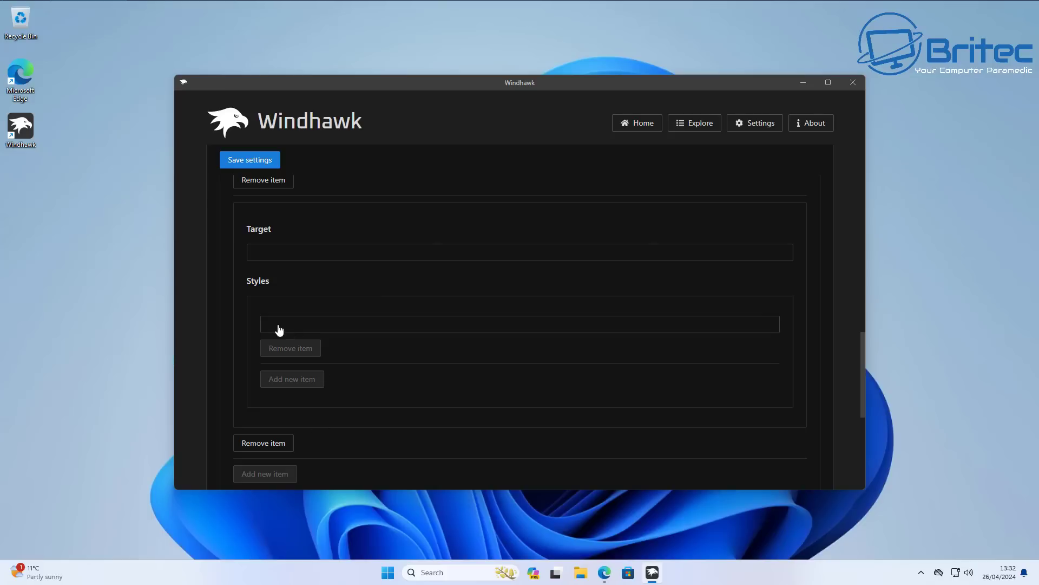
click(277, 248)
right_click(277, 252)
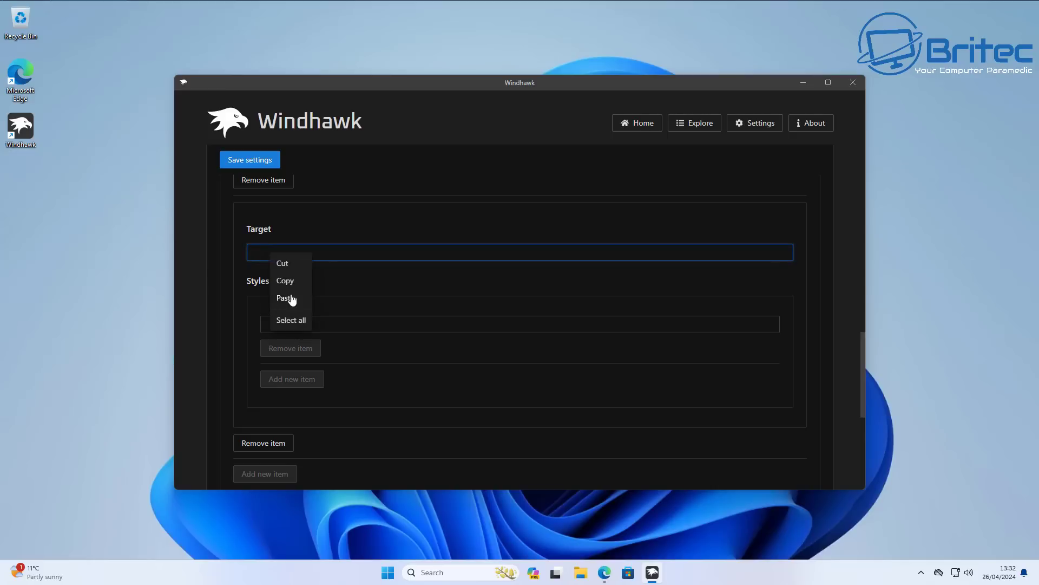
click(291, 297)
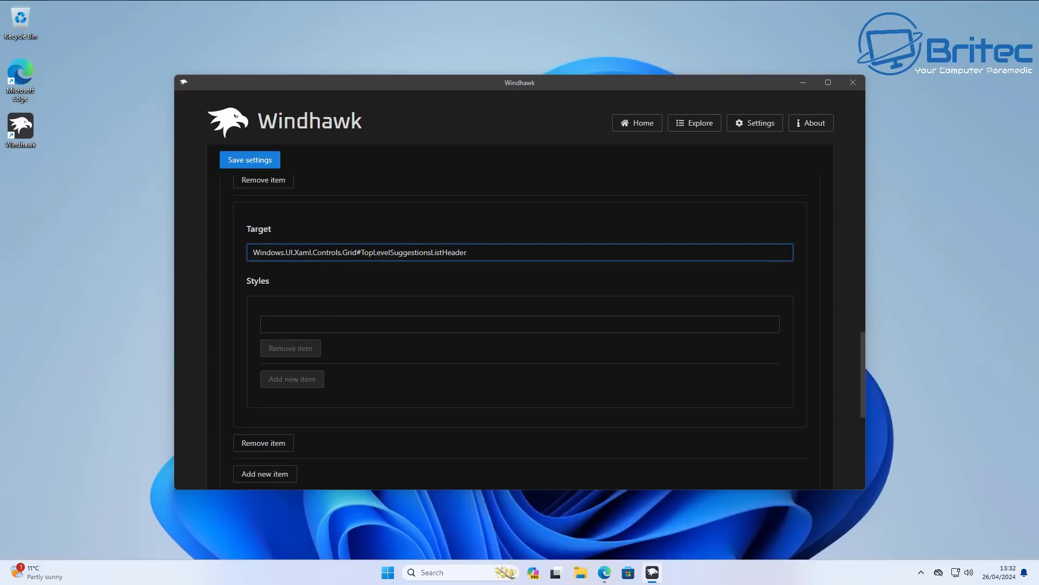
click(283, 325)
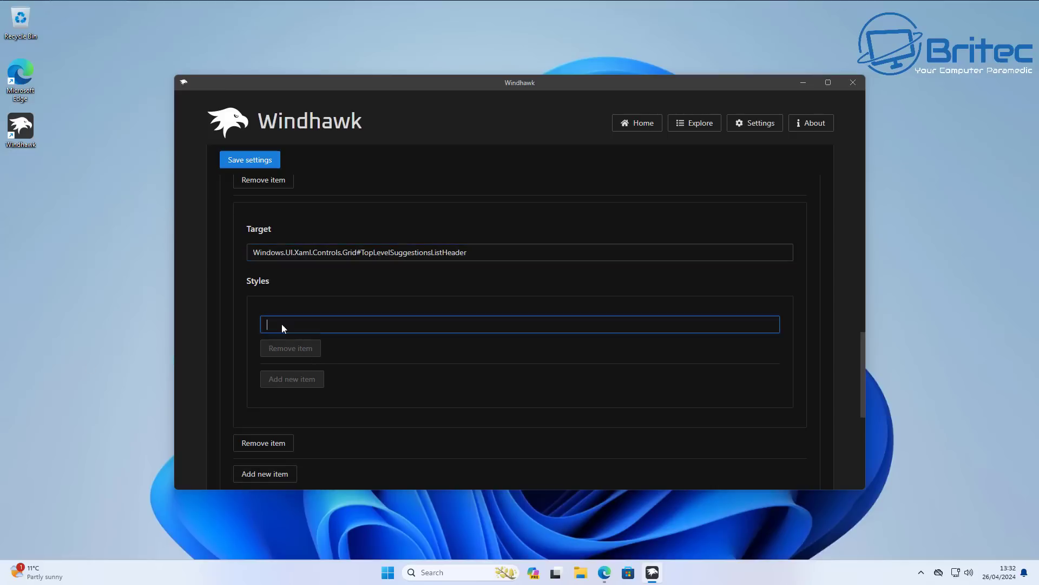
right_click(281, 325)
click(297, 372)
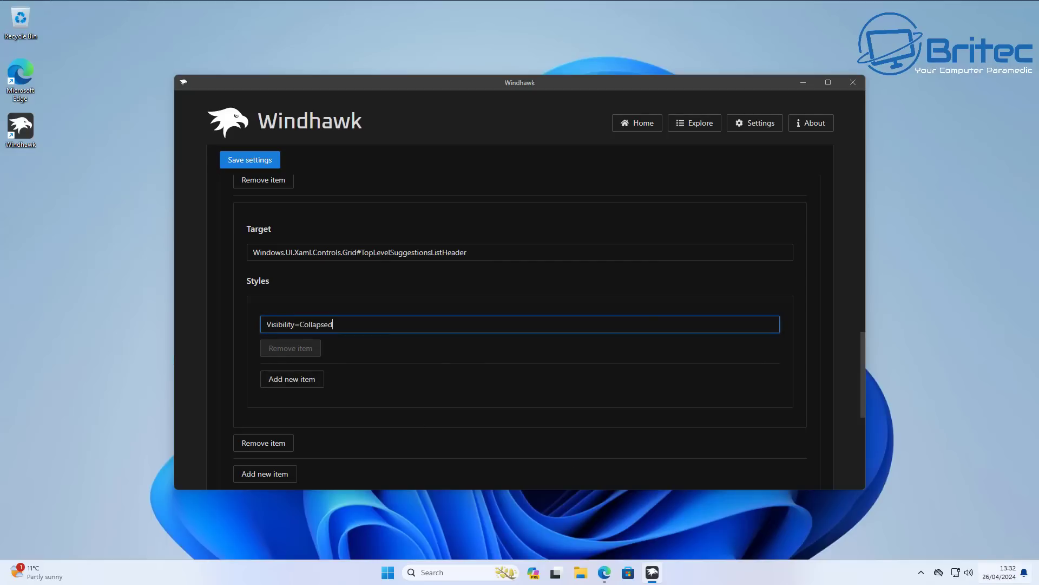
click(835, 494)
Add a fourth control style entry and set its target to StartMenu.PinnedList.
scroll(434, 342, down, 1)
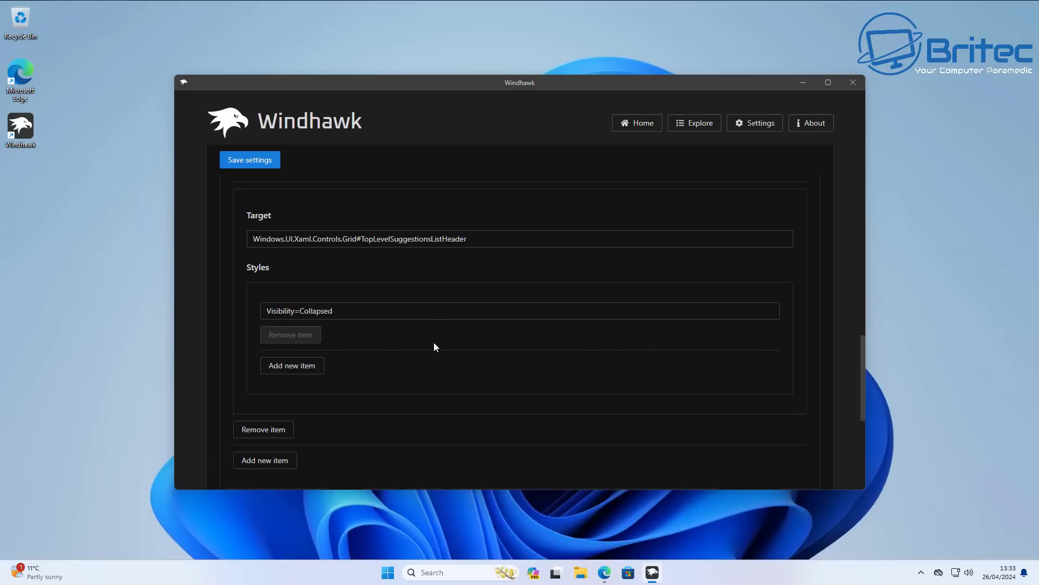
scroll(434, 344, down, 3)
click(265, 365)
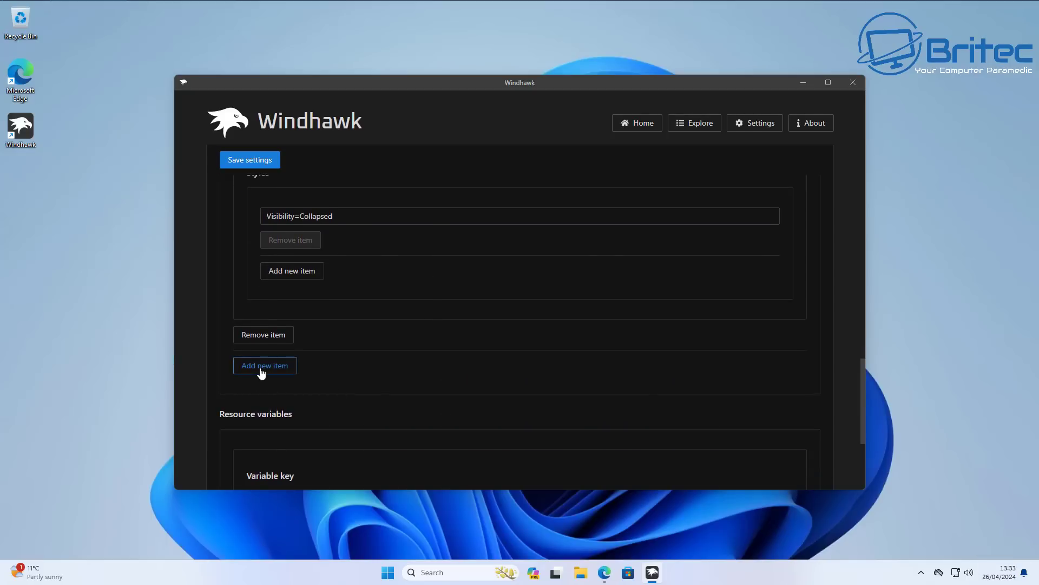
scroll(507, 382, down, 1)
scroll(507, 377, down, 4)
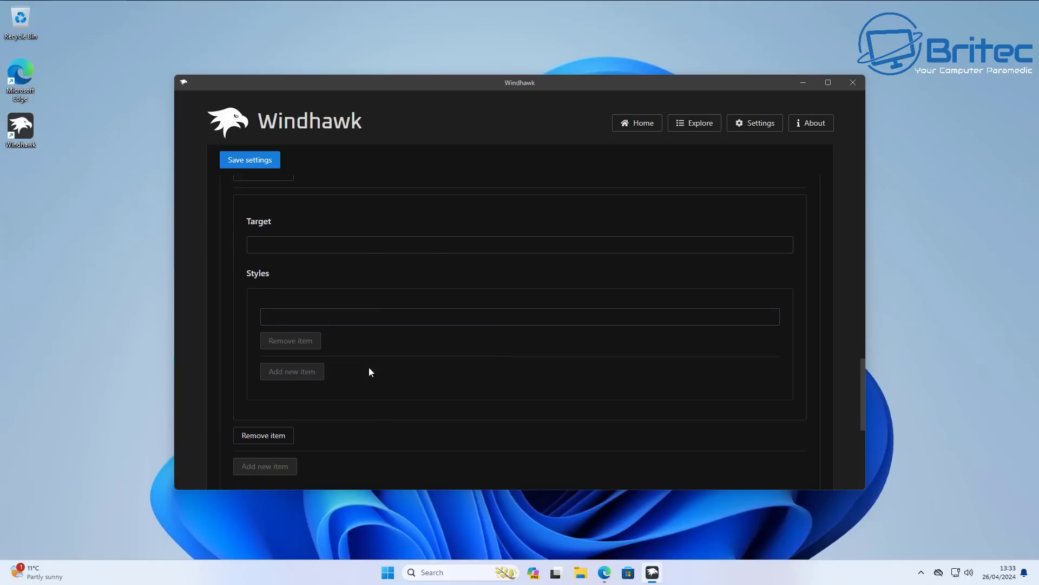
scroll(358, 343, up, 5)
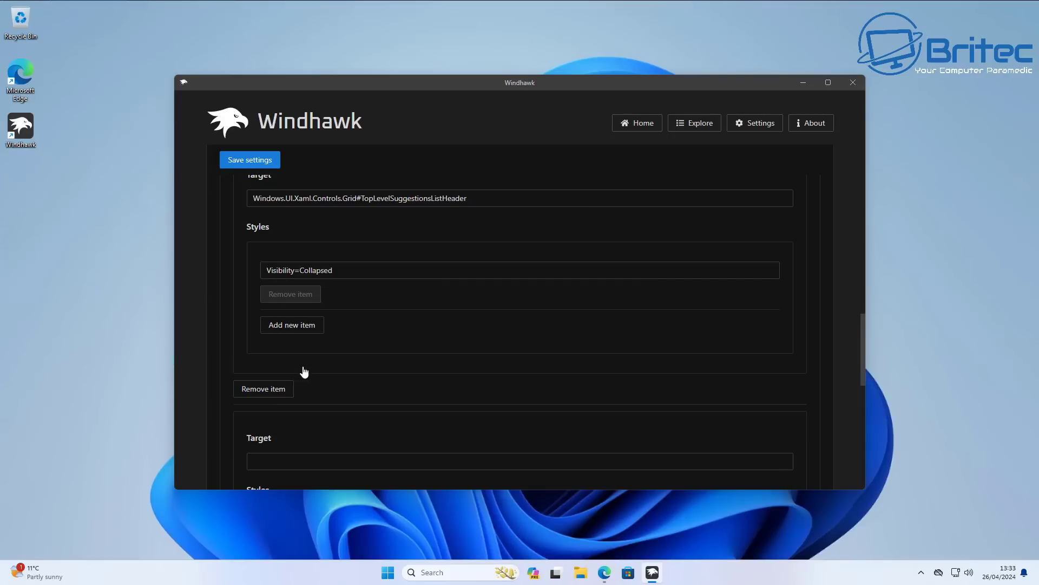
click(274, 459)
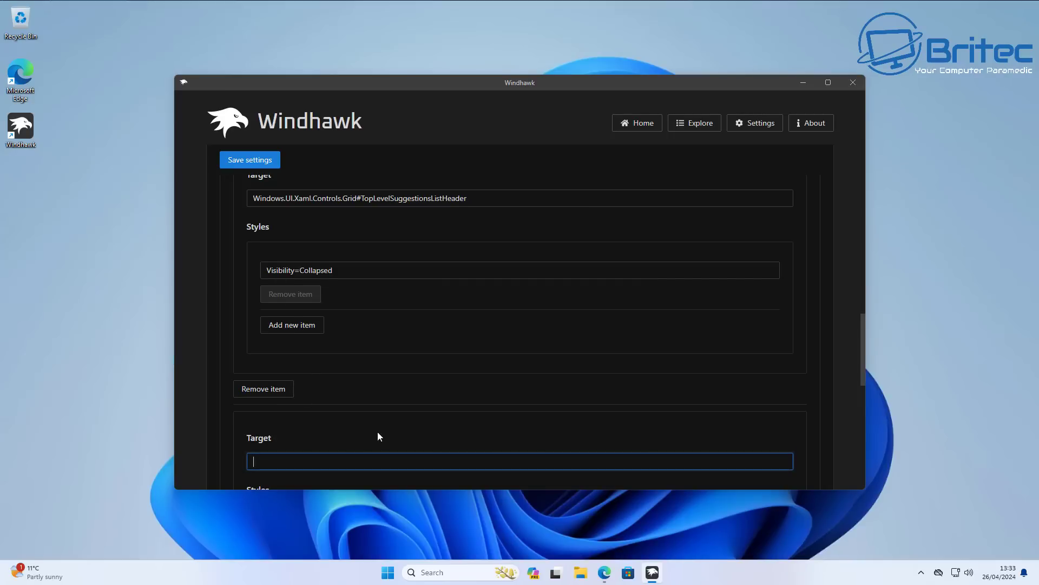
scroll(378, 433, down, 2)
right_click(274, 355)
click(289, 401)
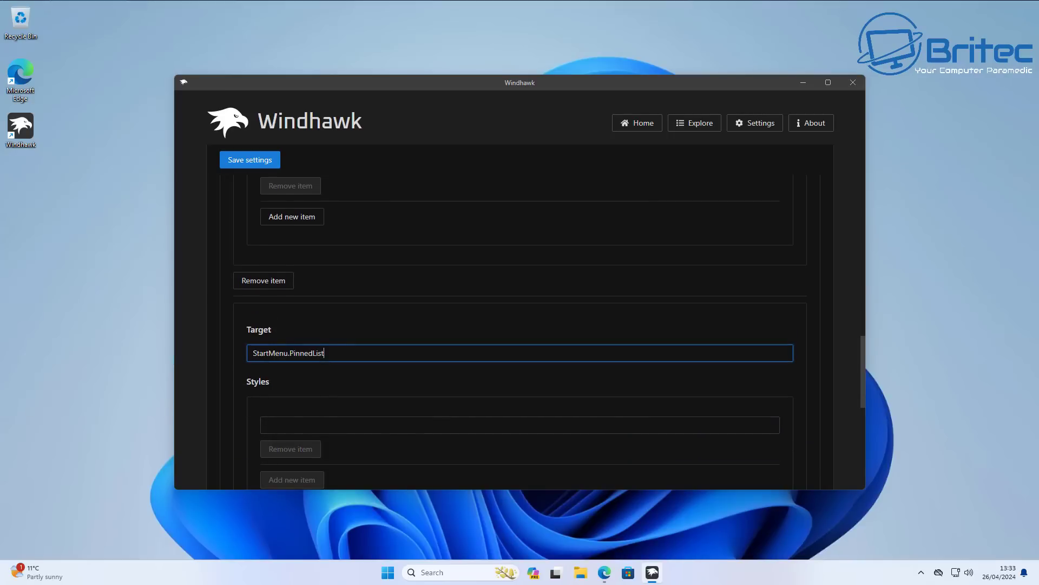
Set the StartMenu.PinnedList entry's style to Height=504 and save the mod settings.
scroll(503, 344, down, 3)
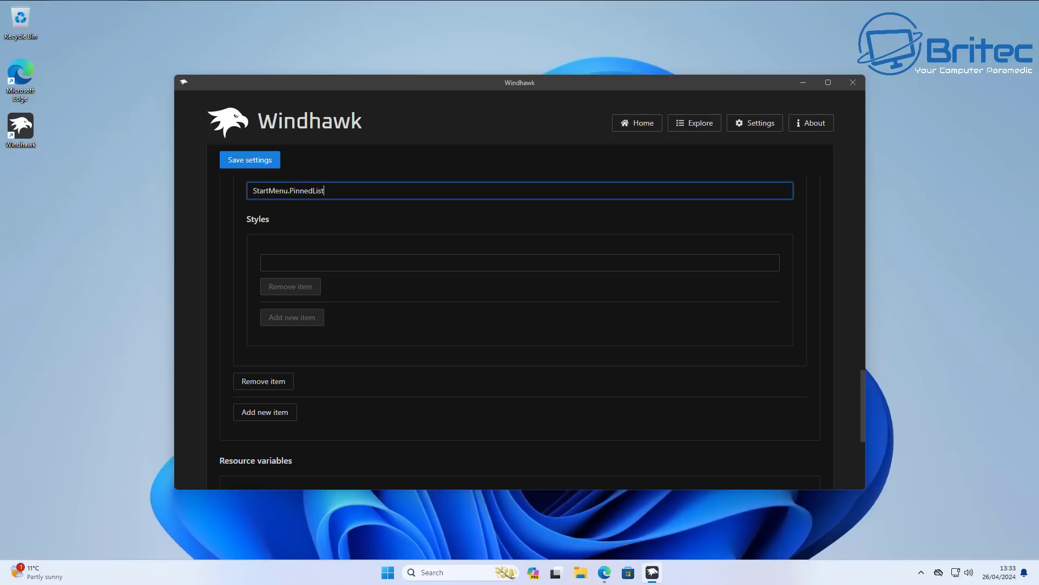
click(279, 262)
right_click(278, 262)
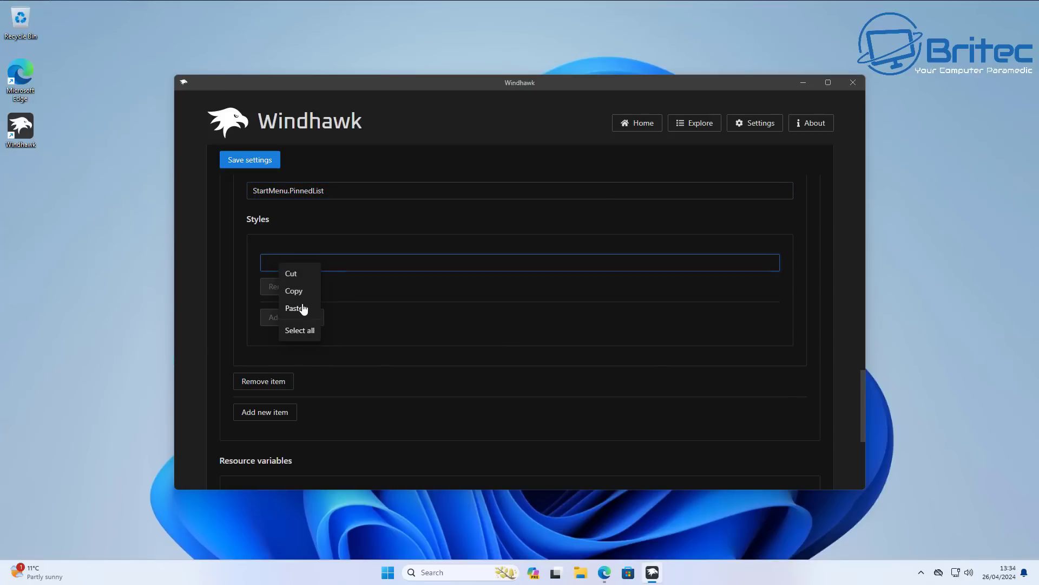
click(301, 308)
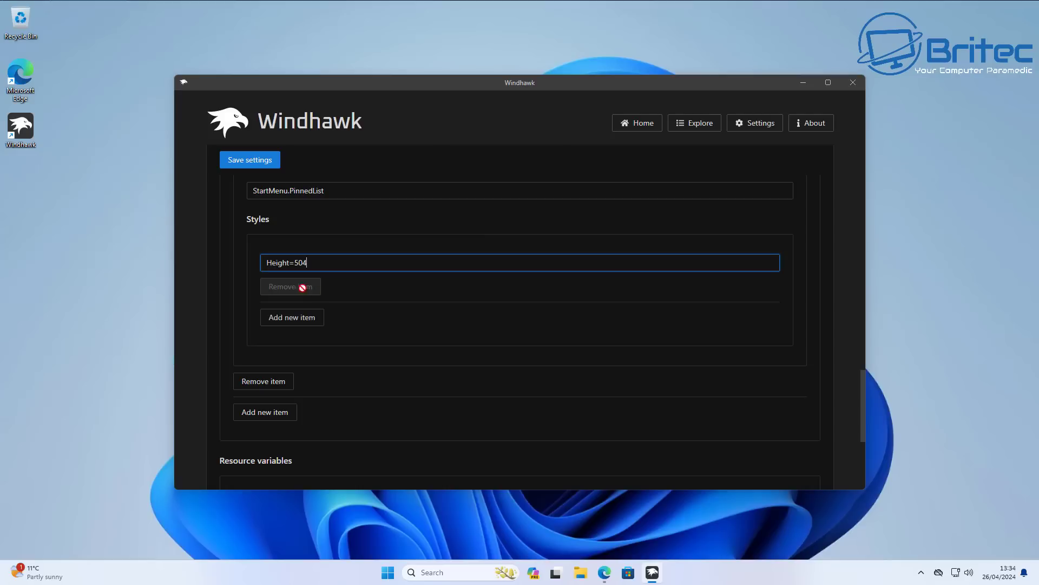
click(241, 162)
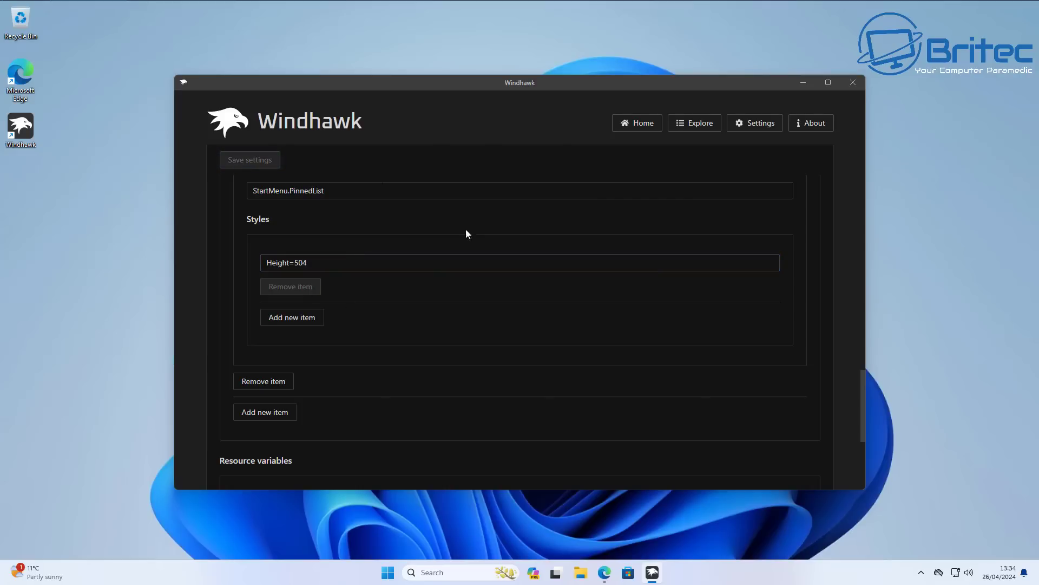
Minimize the mod window, open the Start menu to check its restyled layout, and close it again.
click(799, 83)
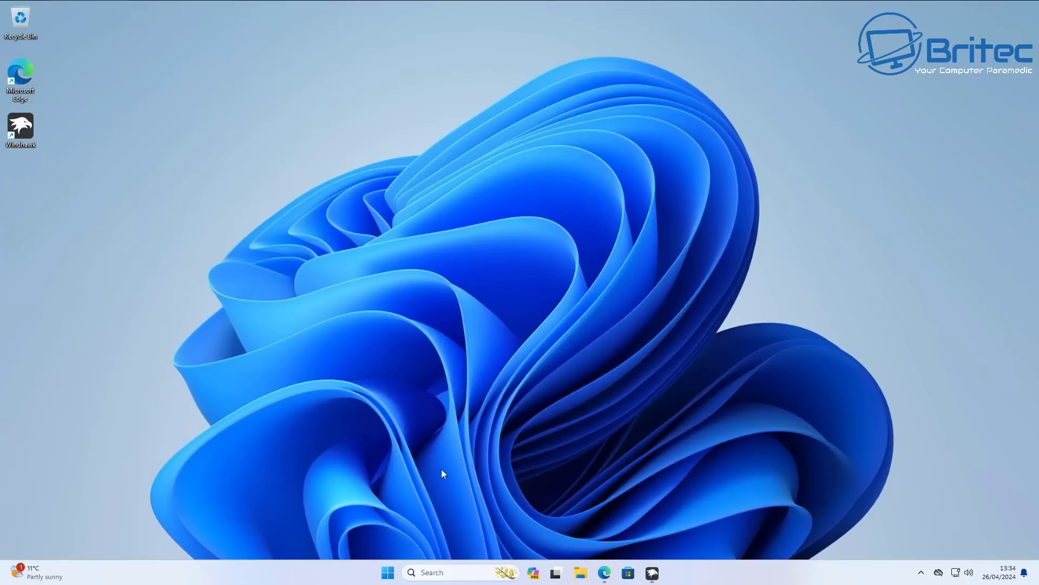
click(388, 572)
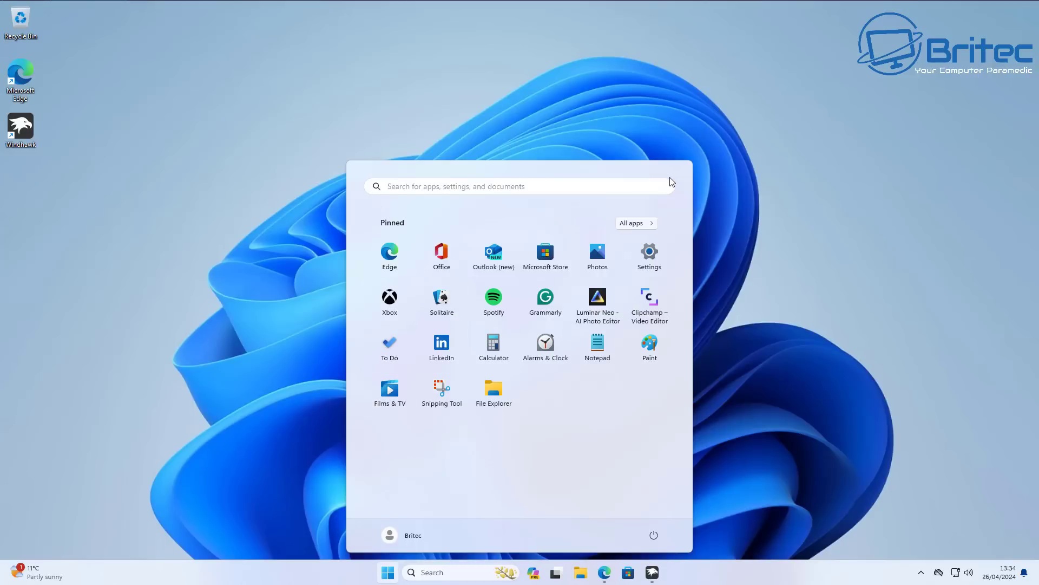
click(794, 424)
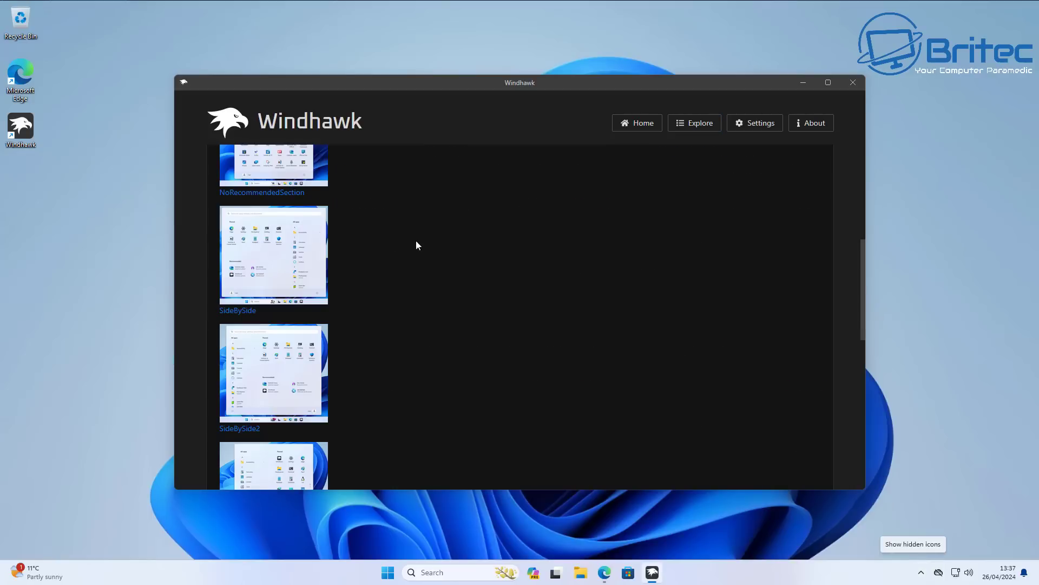
Browse the mod's theme previews, open the SideBySide2 theme page, examine its Start menu screenshot, and minimize the browser.
scroll(374, 250, up, 1)
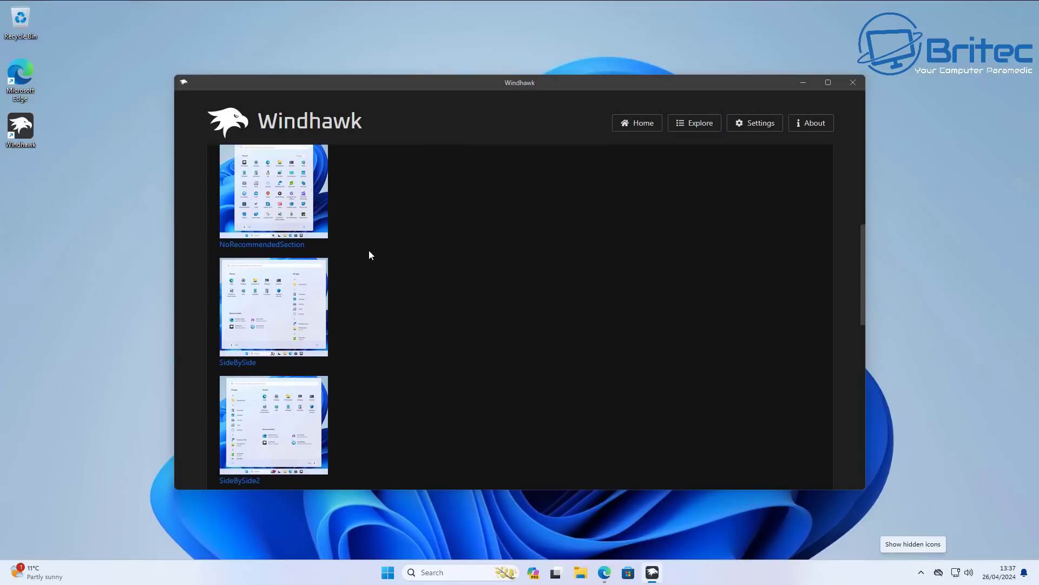
scroll(325, 262, up, 1)
scroll(294, 406, down, 3)
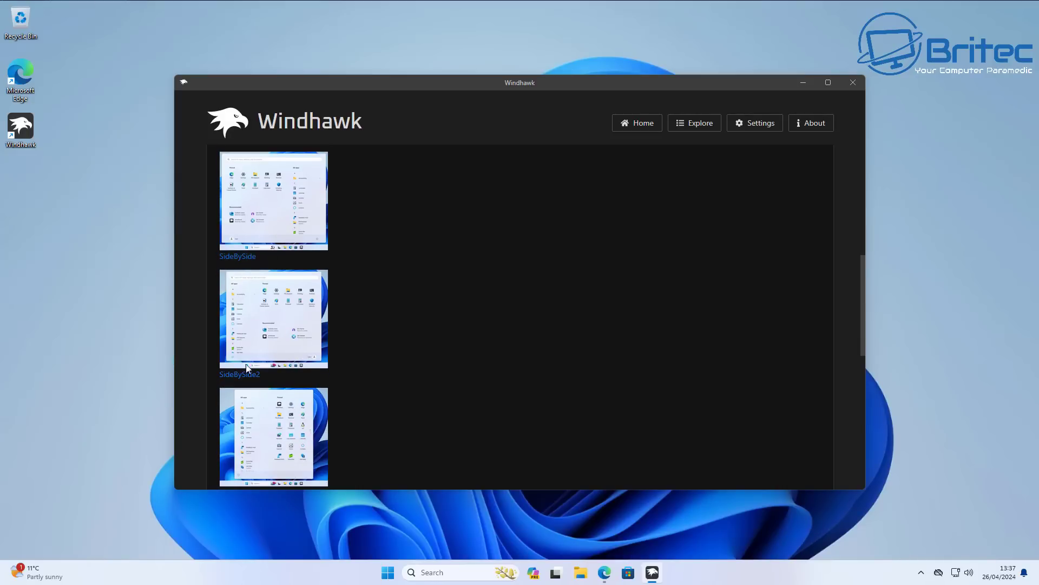
click(244, 378)
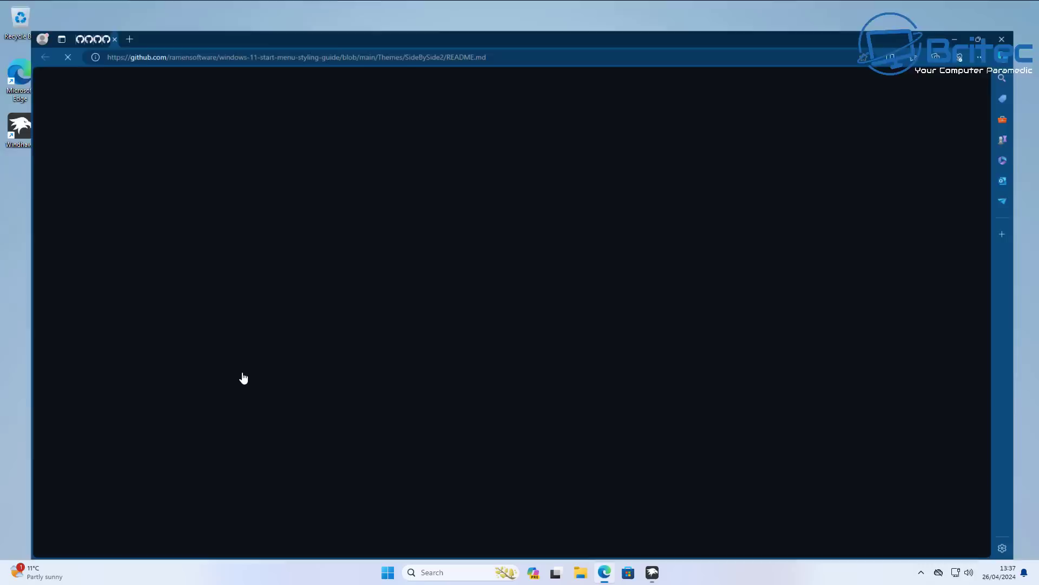
scroll(640, 417, down, 4)
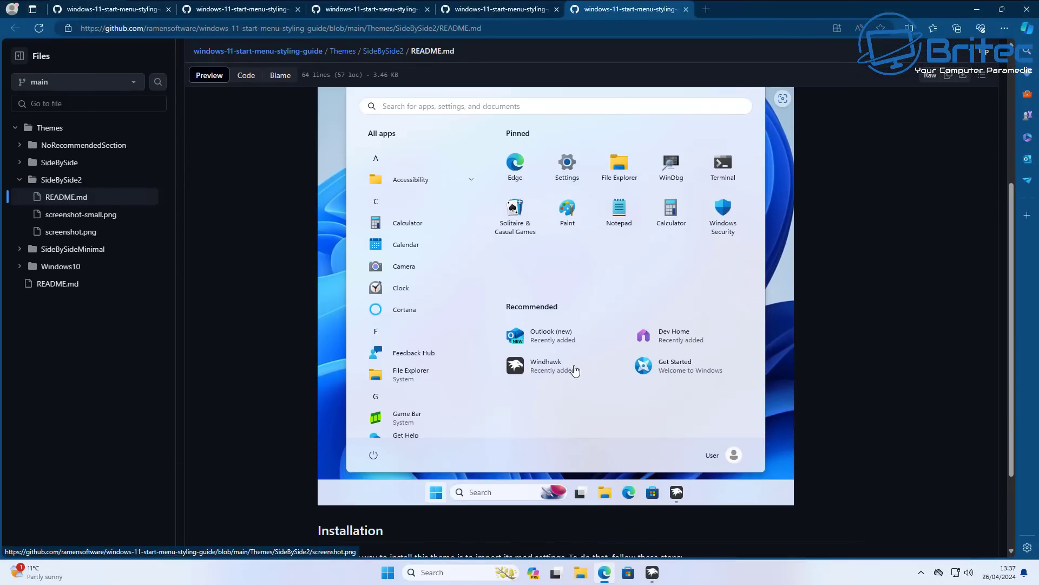
click(977, 10)
Open the SideBySideMinimal theme page from the mod details and examine its screenshot and installation instructions.
scroll(328, 400, down, 2)
scroll(328, 399, down, 1)
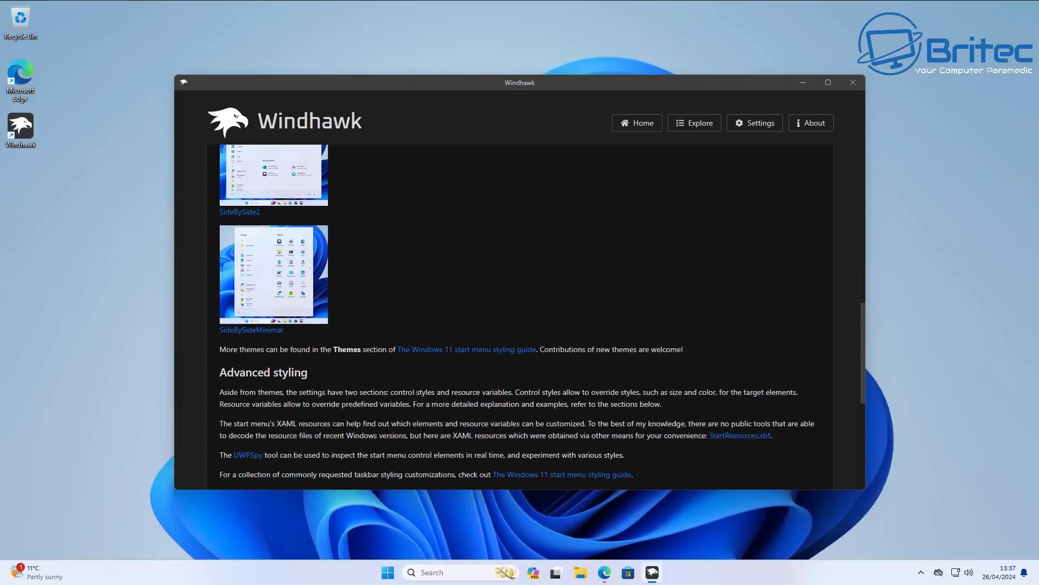
click(268, 333)
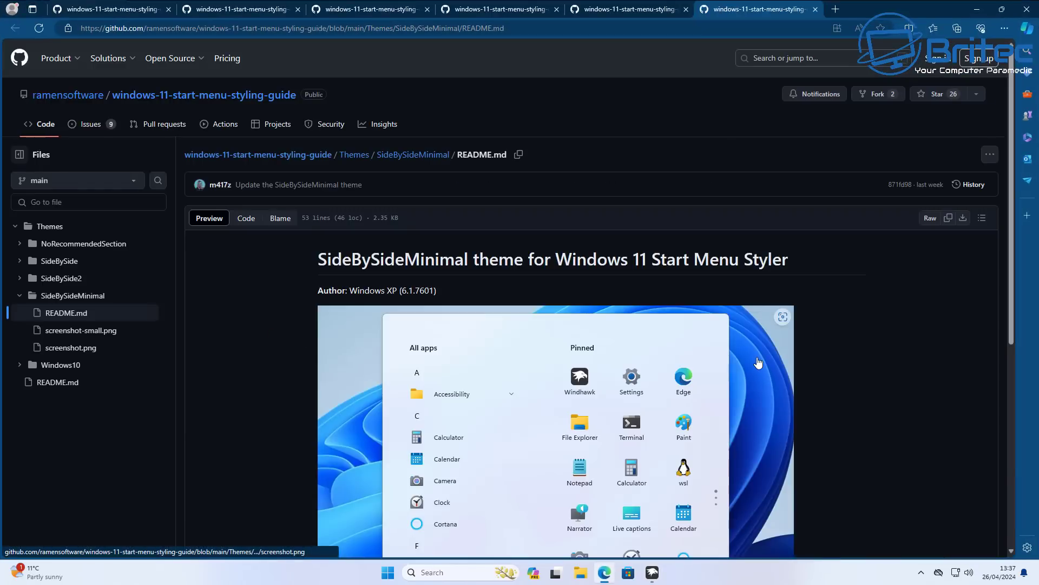
scroll(758, 362, down, 4)
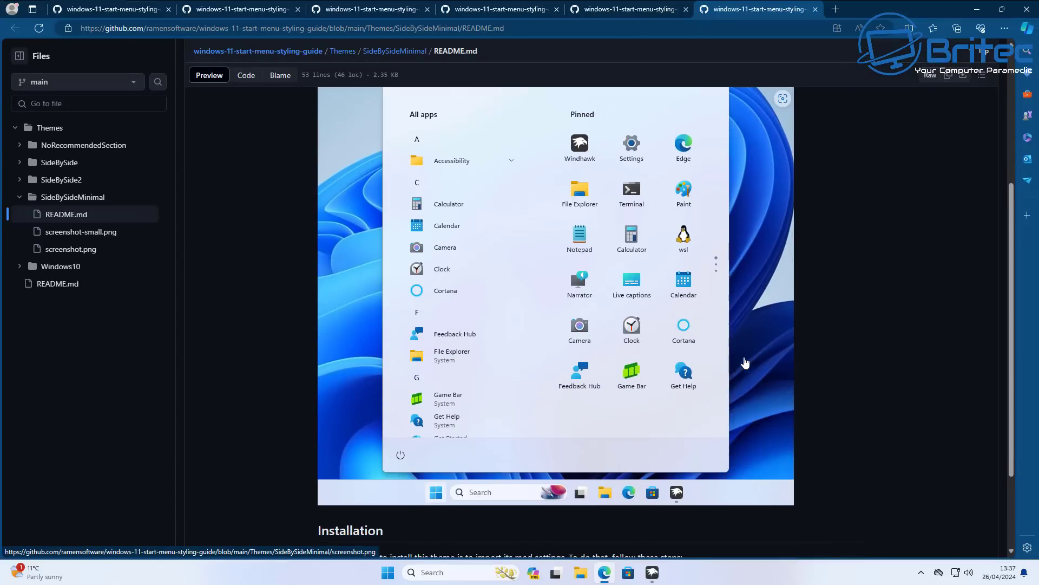
scroll(613, 329, down, 2)
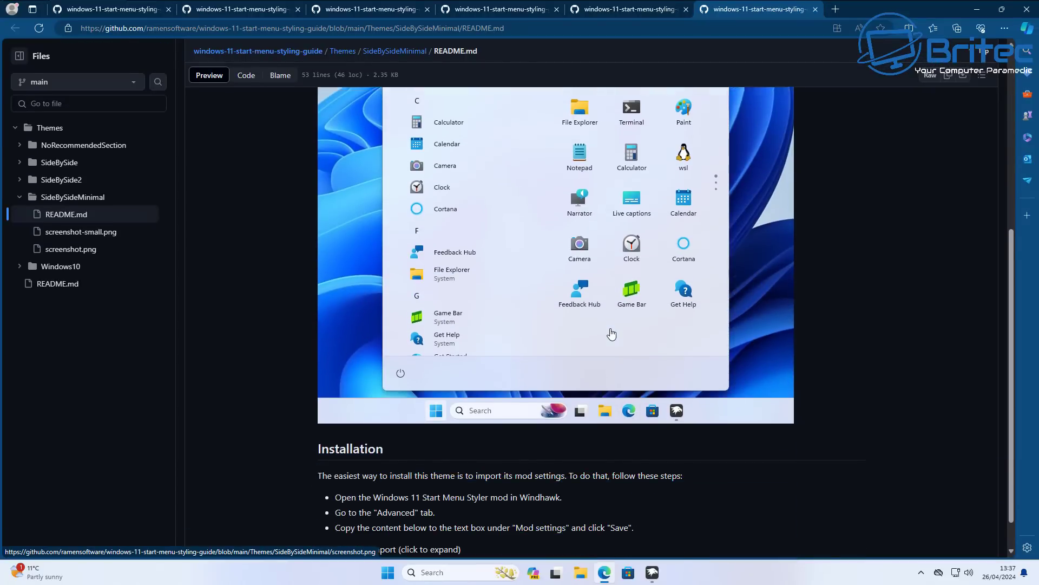
scroll(612, 333, up, 4)
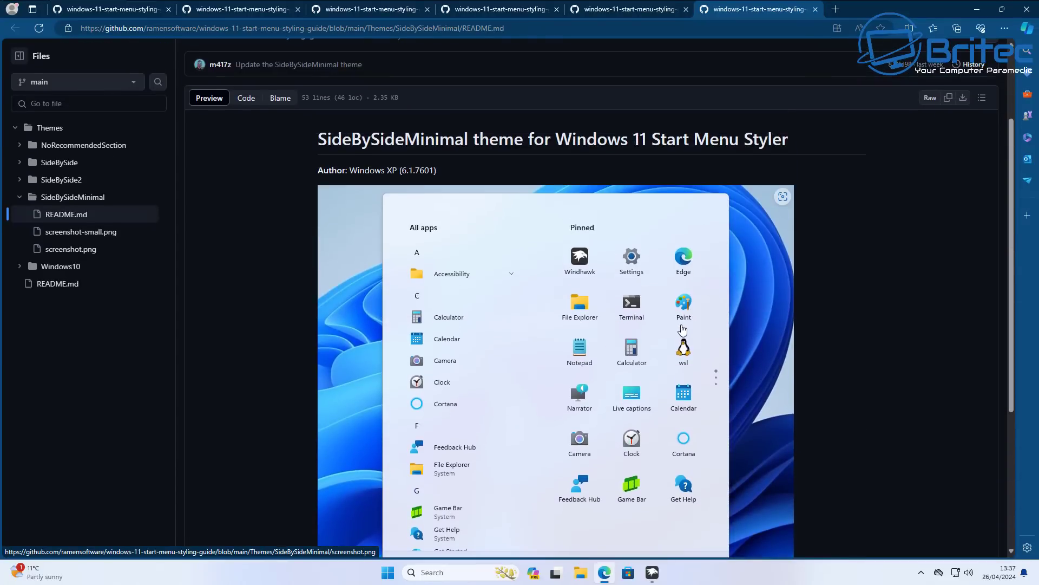
scroll(659, 349, down, 4)
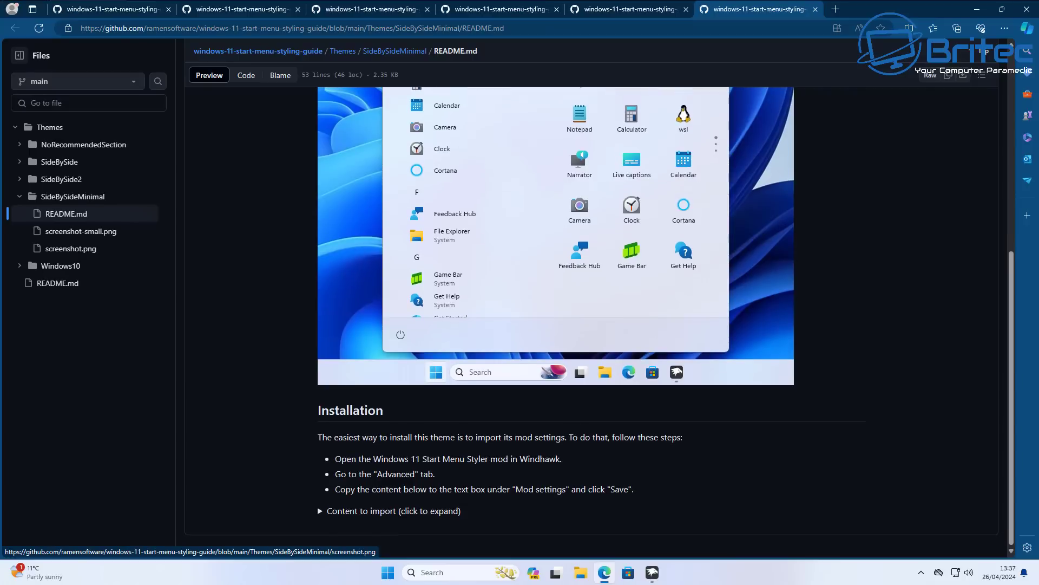
Expand the content to import for the SideBySideMinimal theme and read through its control style code.
click(321, 511)
scroll(709, 475, down, 6)
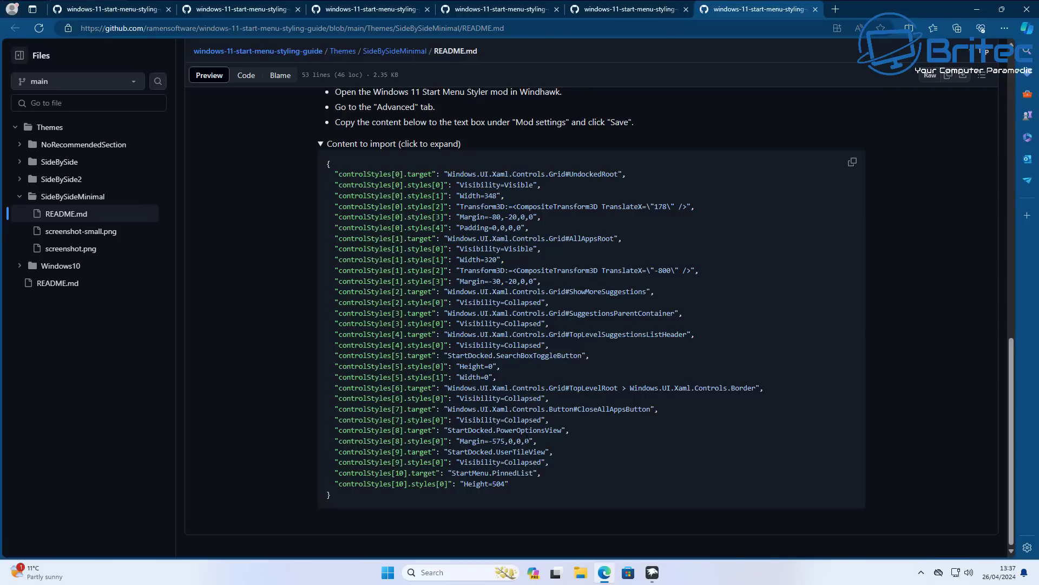
scroll(527, 440, up, 8)
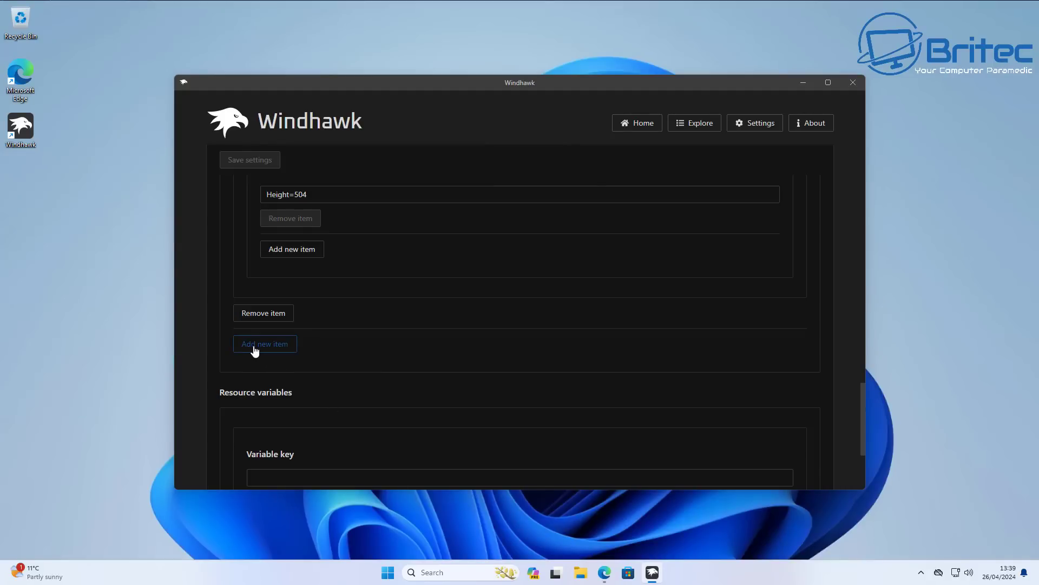
Add a fifth control style entry with target StartDocked.SearchBoxToggleButton and style Height=0, Margin=0,0,0,24.
click(255, 345)
scroll(443, 371, down, 3)
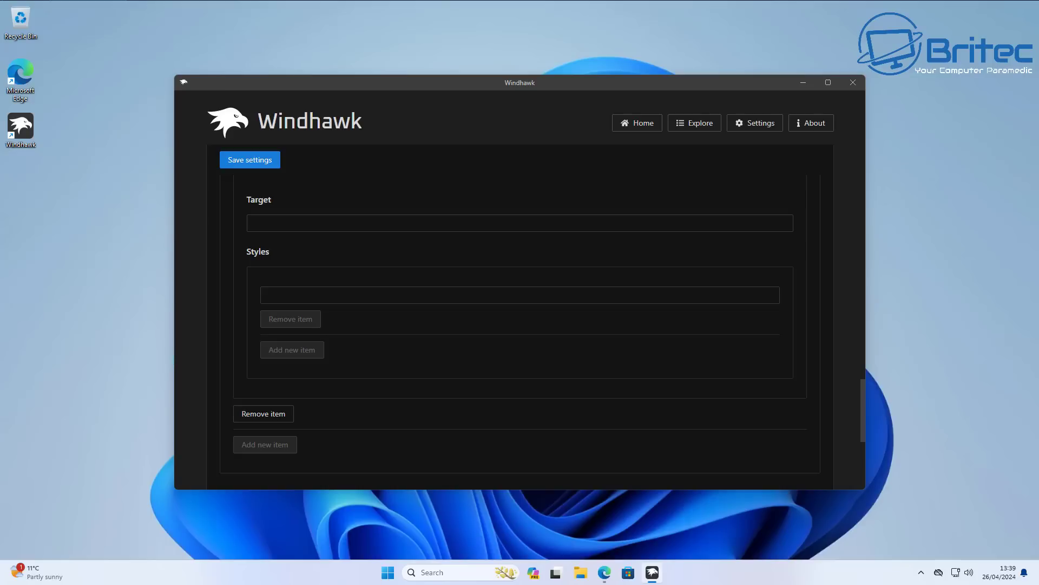
click(268, 222)
right_click(264, 224)
click(287, 269)
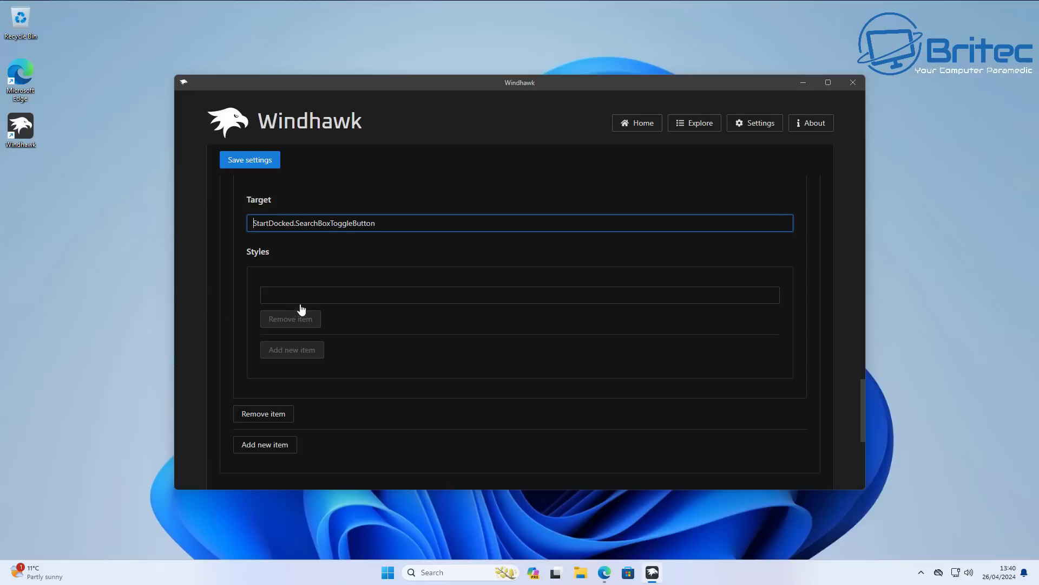
click(275, 295)
right_click(273, 296)
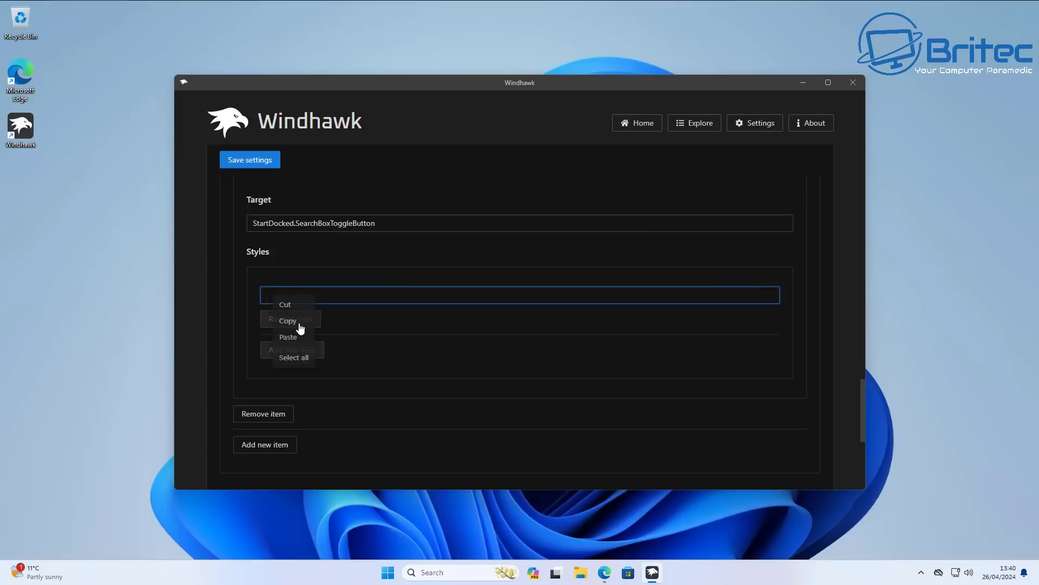
click(289, 339)
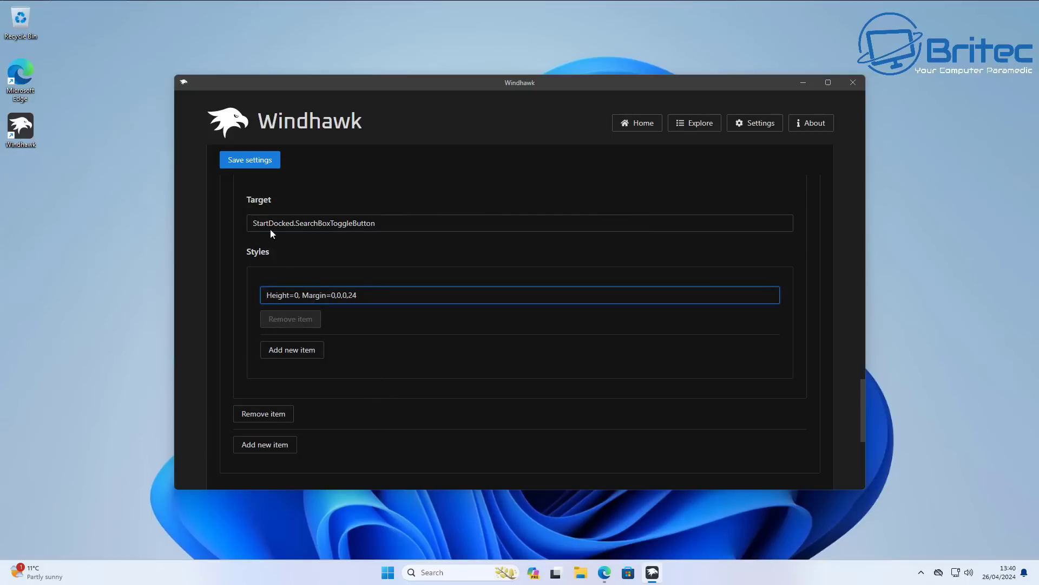
Save the mod settings and open the Start menu with the mod window minimized to check its layout.
click(251, 163)
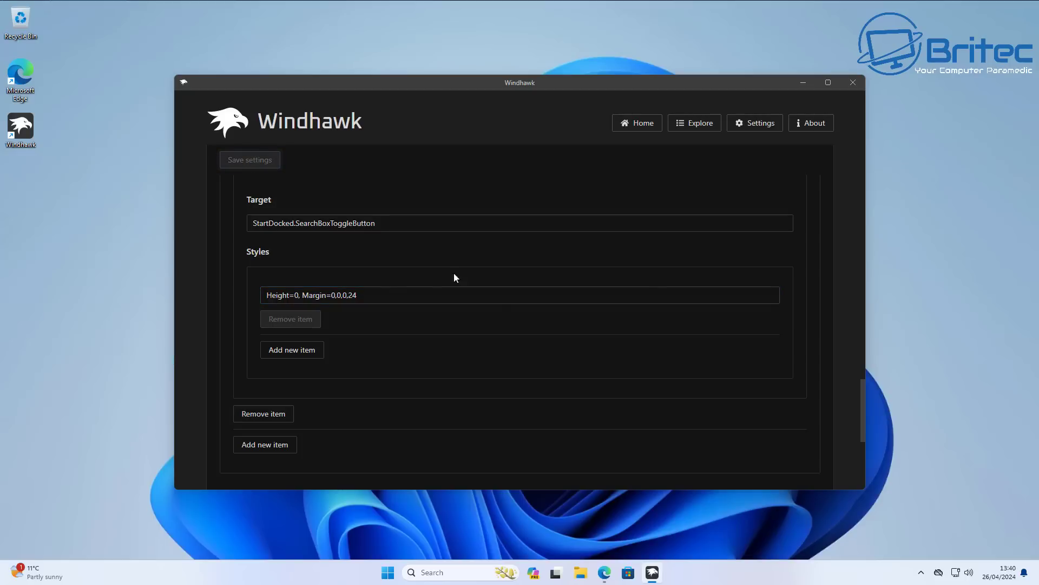
click(804, 81)
click(388, 573)
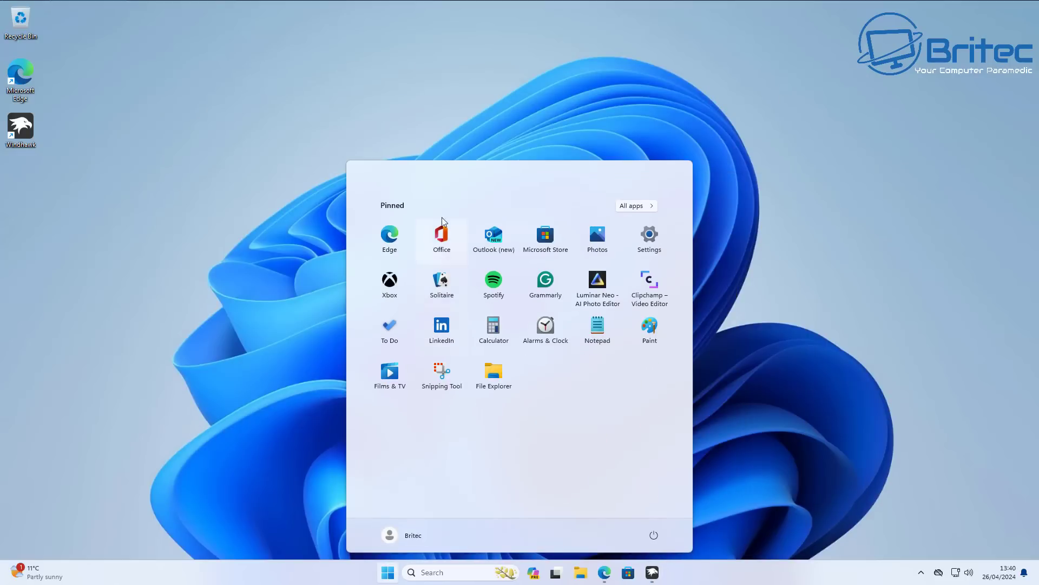
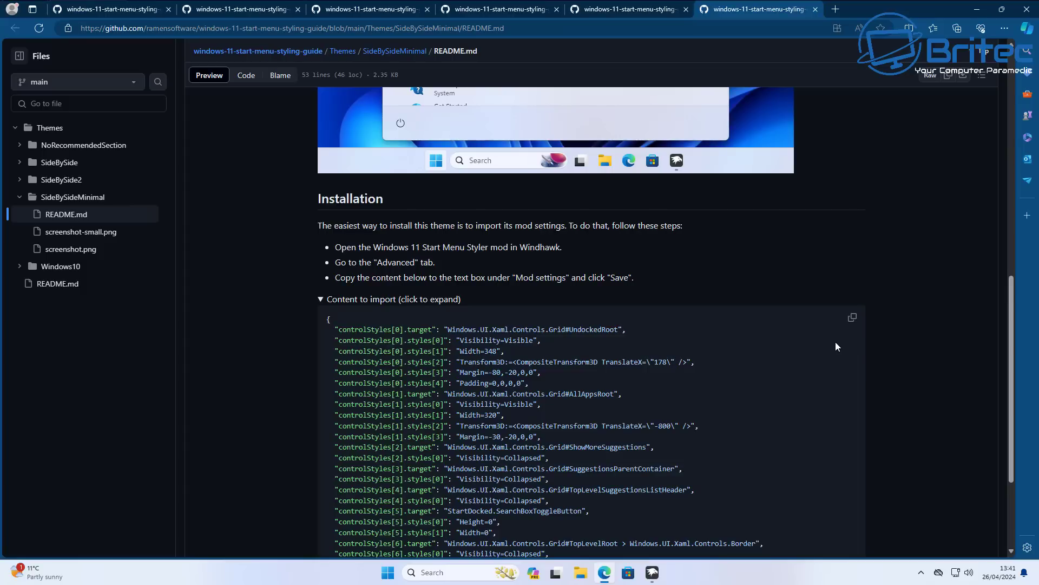
Return from the SideBySideMinimal import code to Windhawk and bring up the mod settings text in the mod's advanced options.
scroll(834, 343, down, 3)
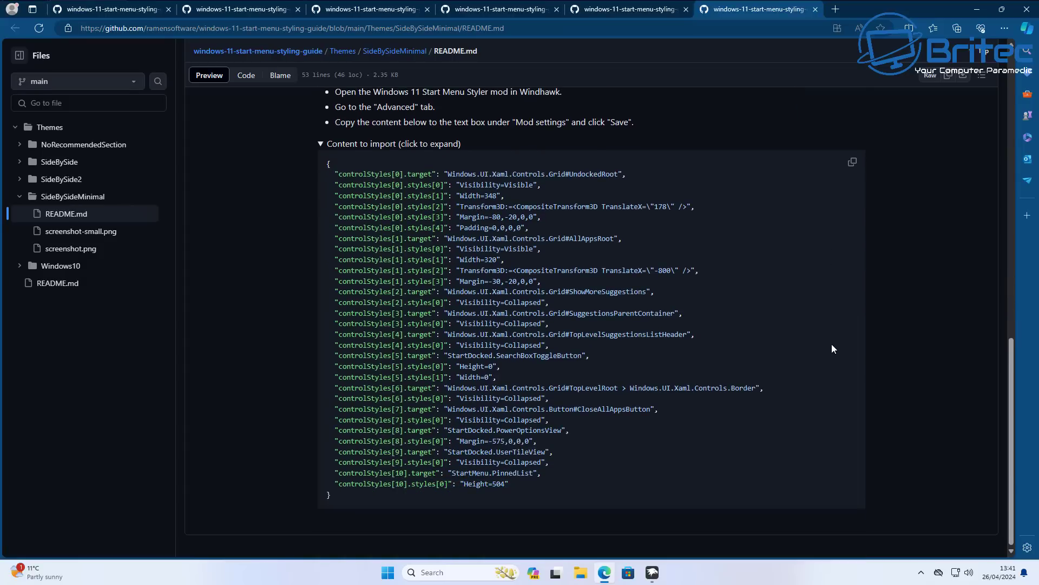
click(981, 15)
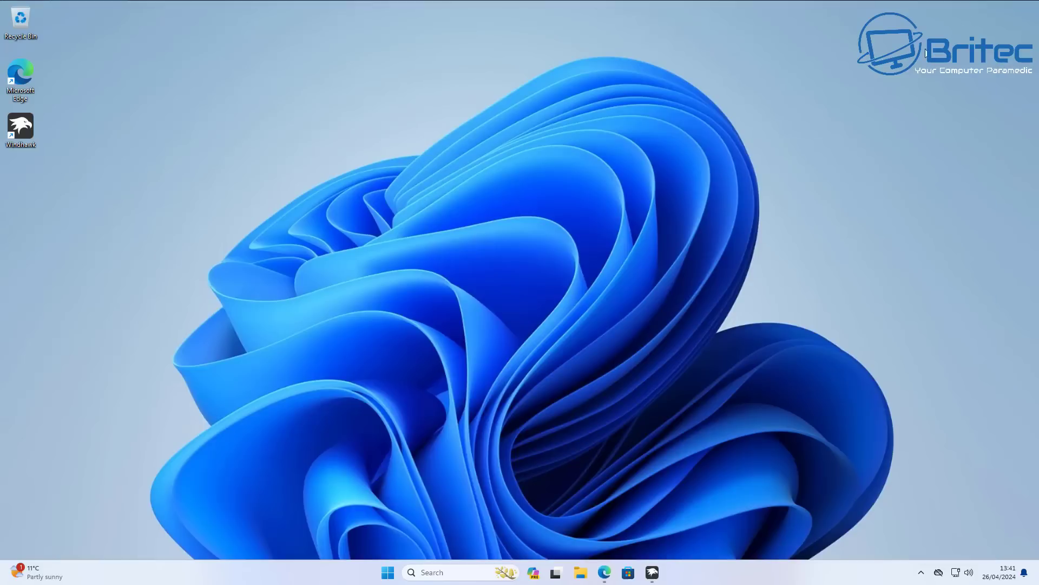
click(653, 572)
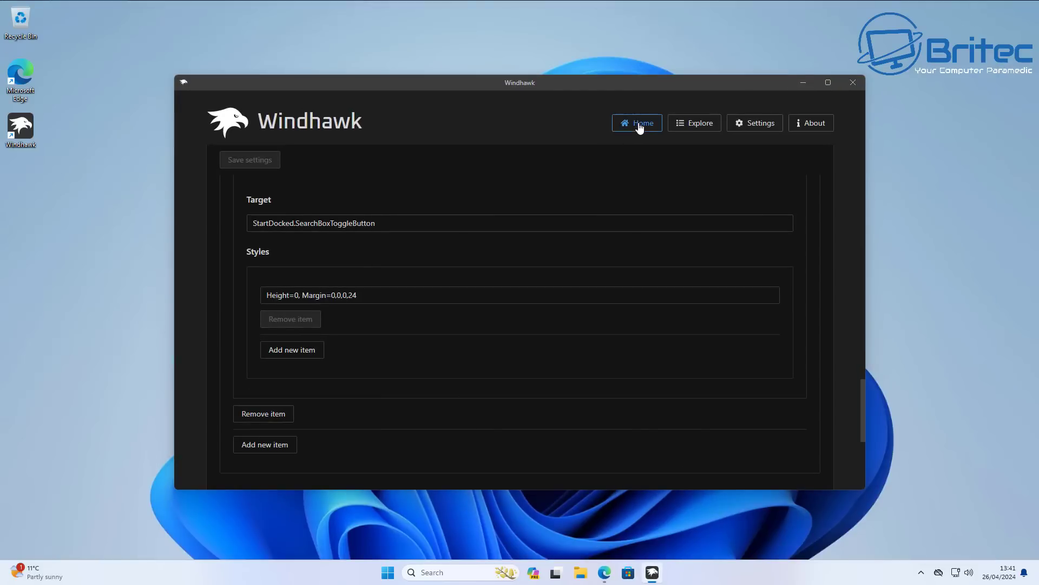
scroll(528, 241, down, 10)
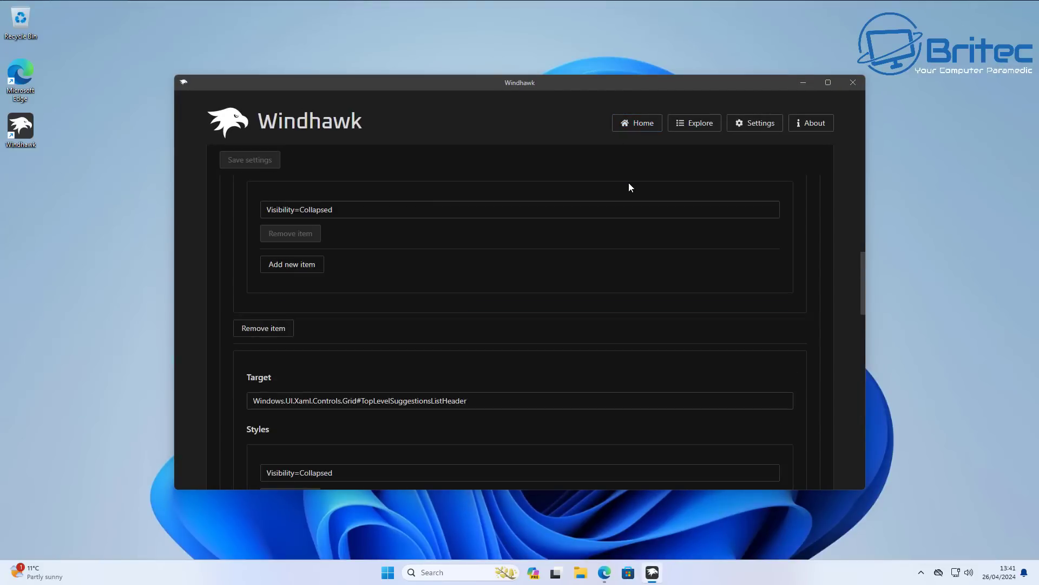
scroll(629, 187, up, 10)
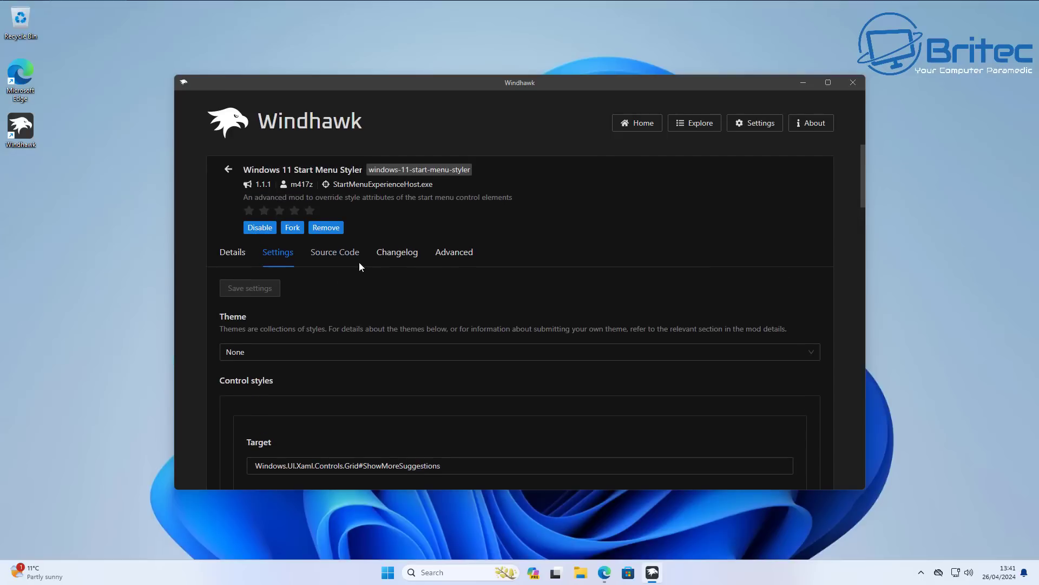
click(453, 252)
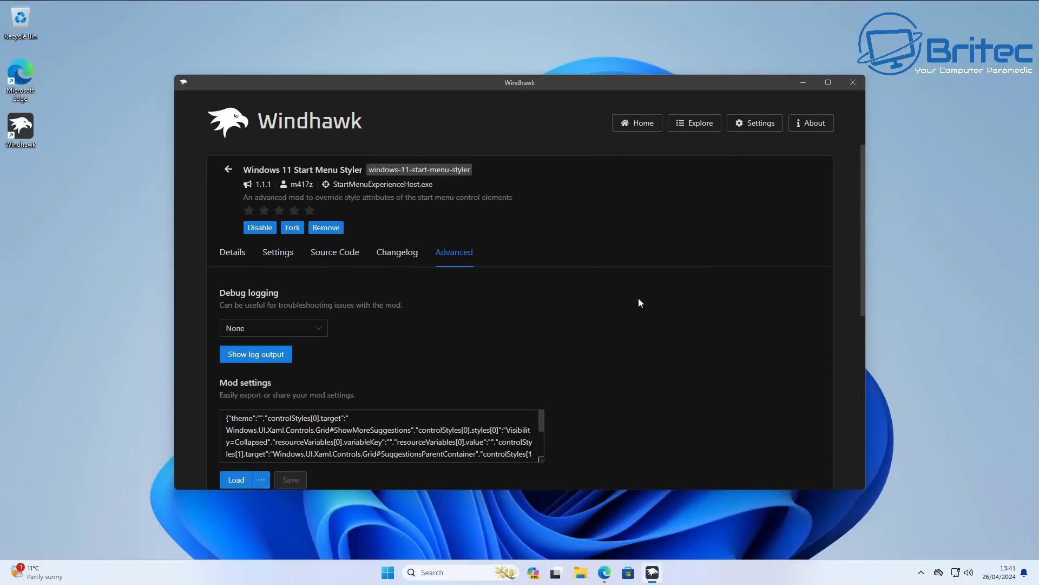
scroll(639, 302, down, 4)
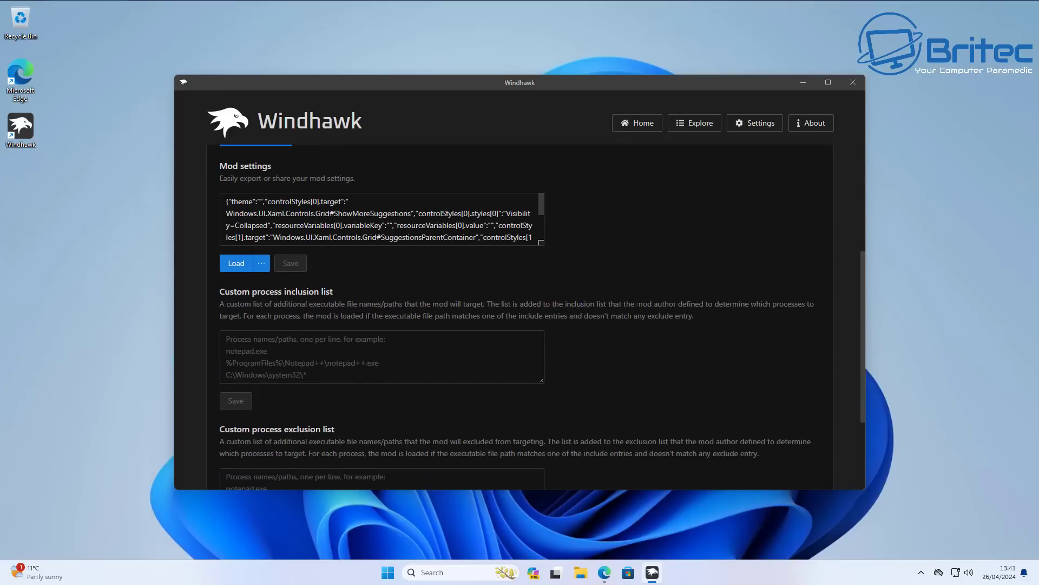
scroll(637, 304, up, 1)
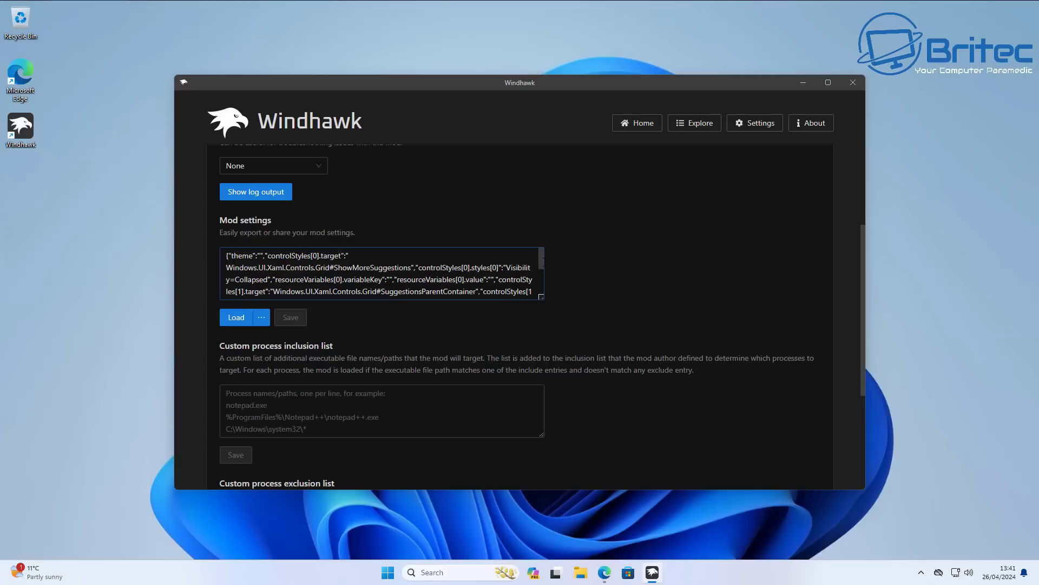
Enlarge the mod settings text box so that its whole JSON content fits inside.
drag(226, 268, 546, 291)
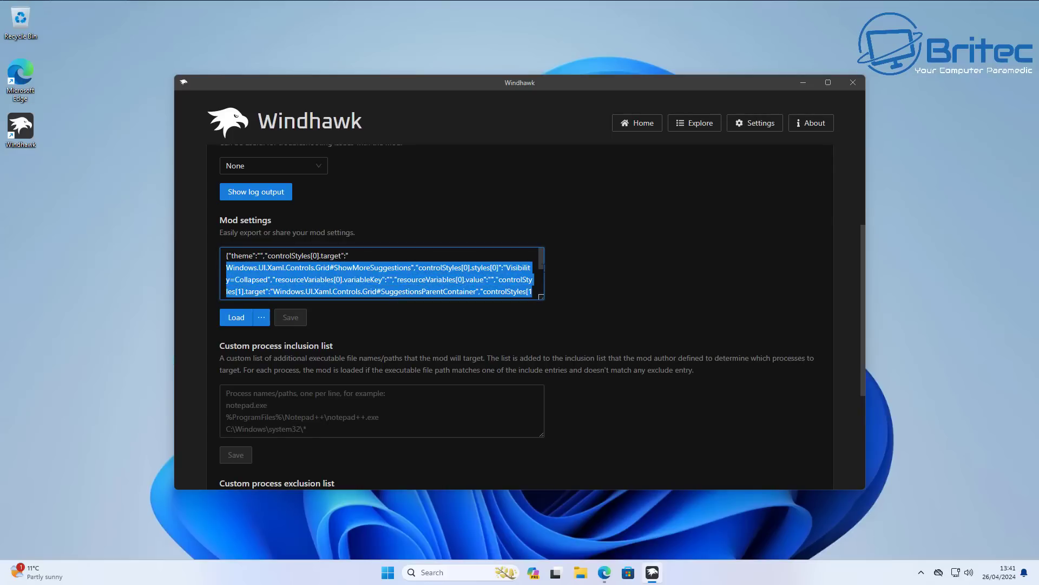
click(573, 263)
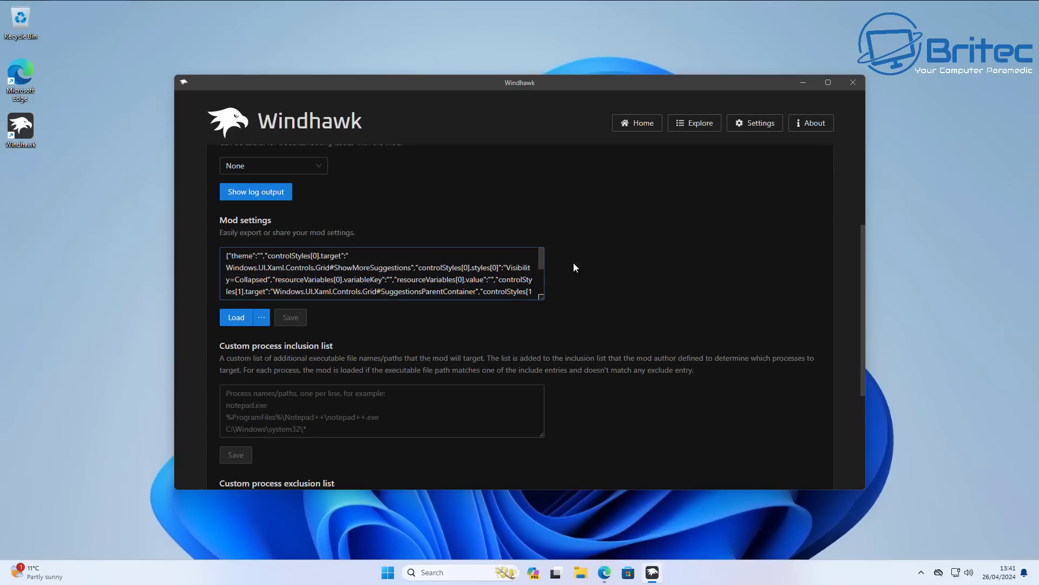
click(541, 259)
scroll(542, 260, down, 1)
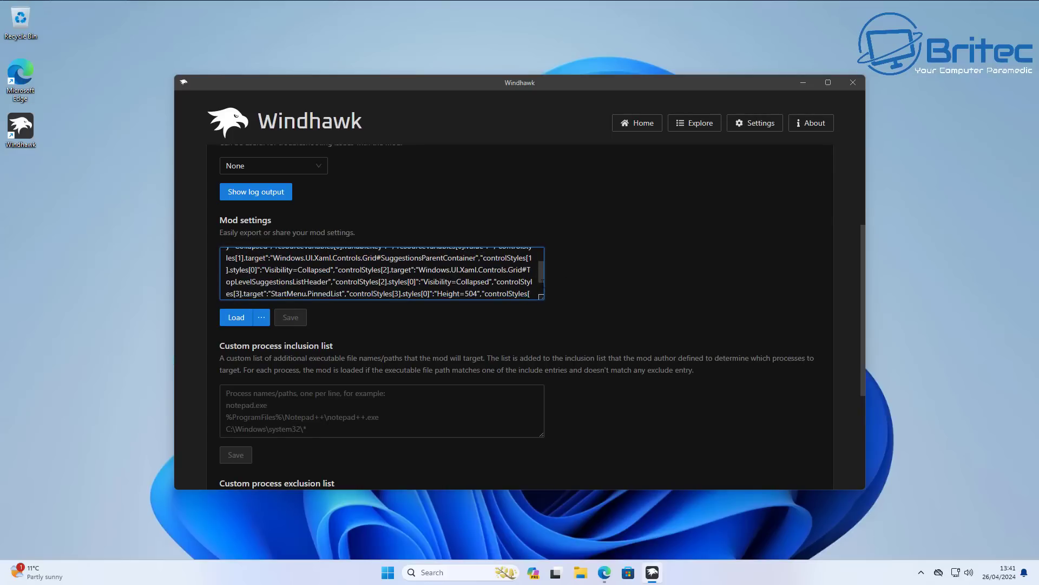
drag(541, 297, 582, 490)
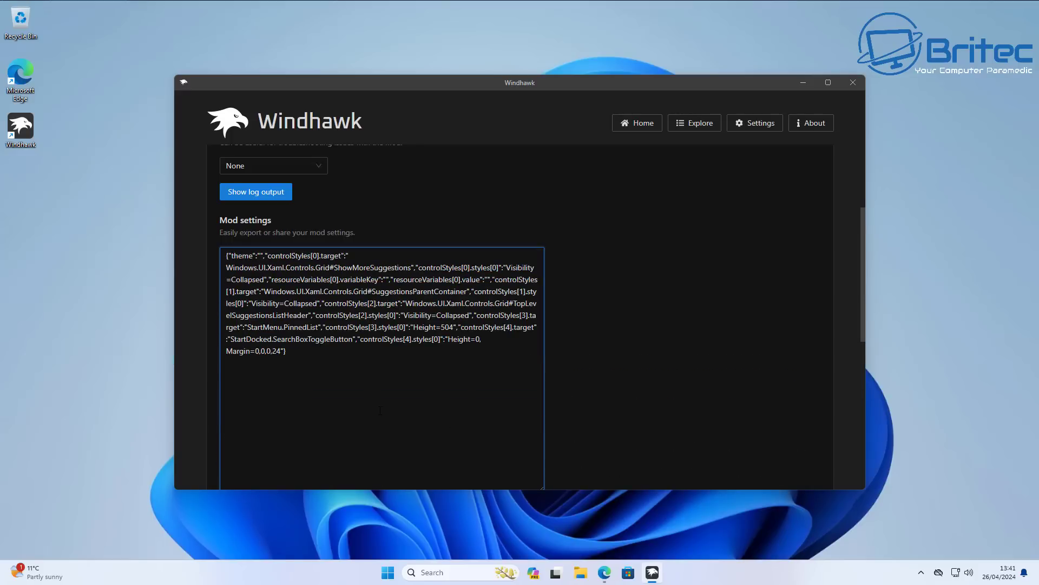
Replace the entire mod settings JSON with the copied SideBySideMinimal theme import content.
key(ctrl+a)
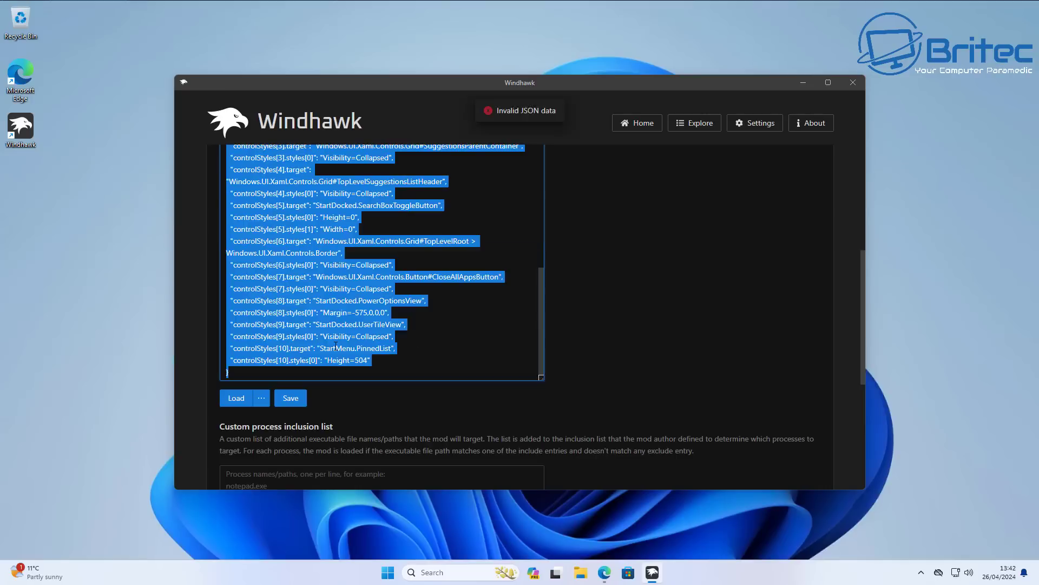
key(Delete)
scroll(314, 351, up, 1)
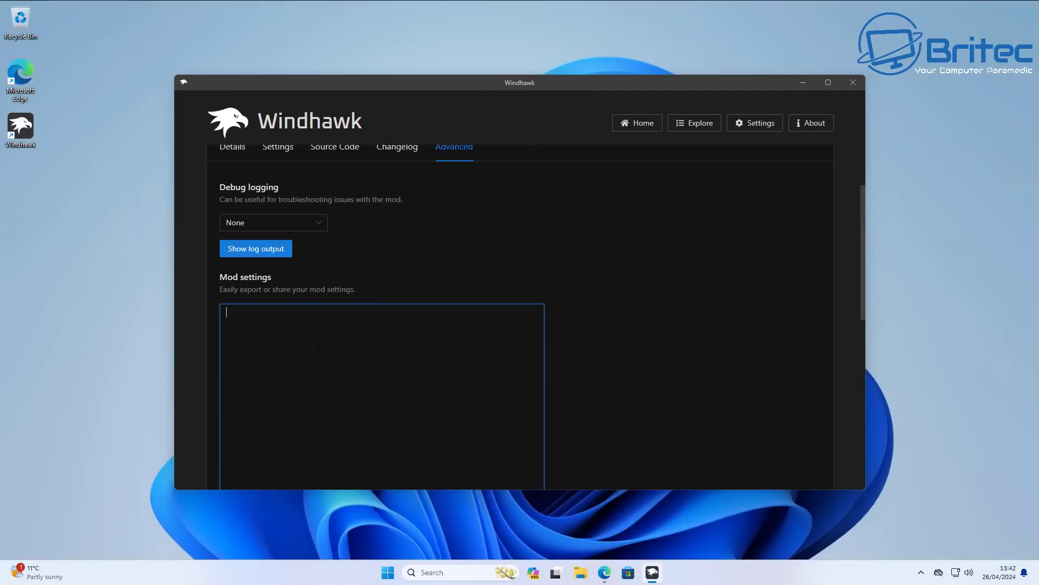
right_click(296, 321)
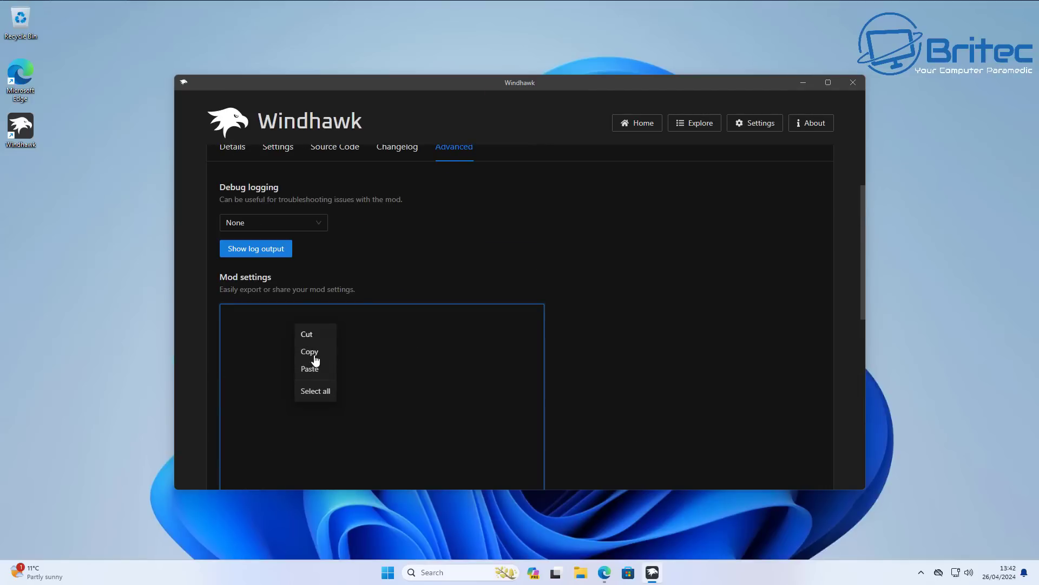
click(308, 370)
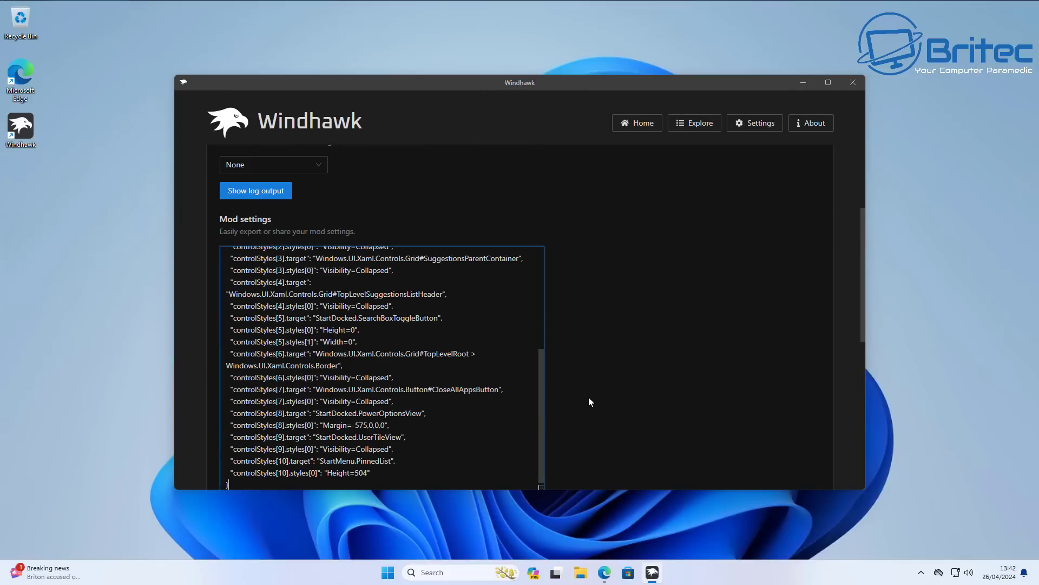
Save the imported SideBySideMinimal mod settings and open the Start menu with the Windhawk window minimized.
scroll(589, 402, down, 2)
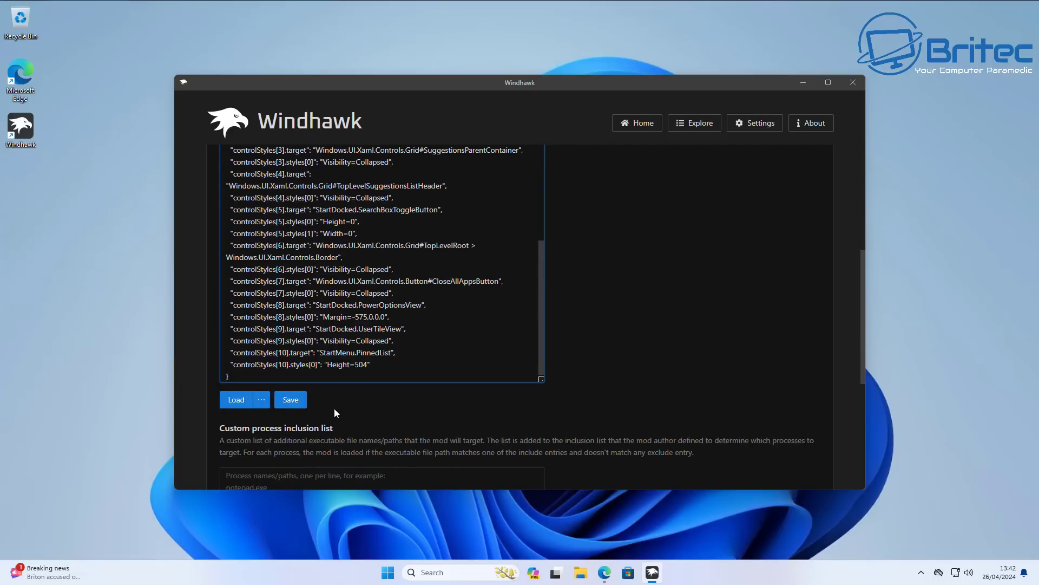
click(293, 399)
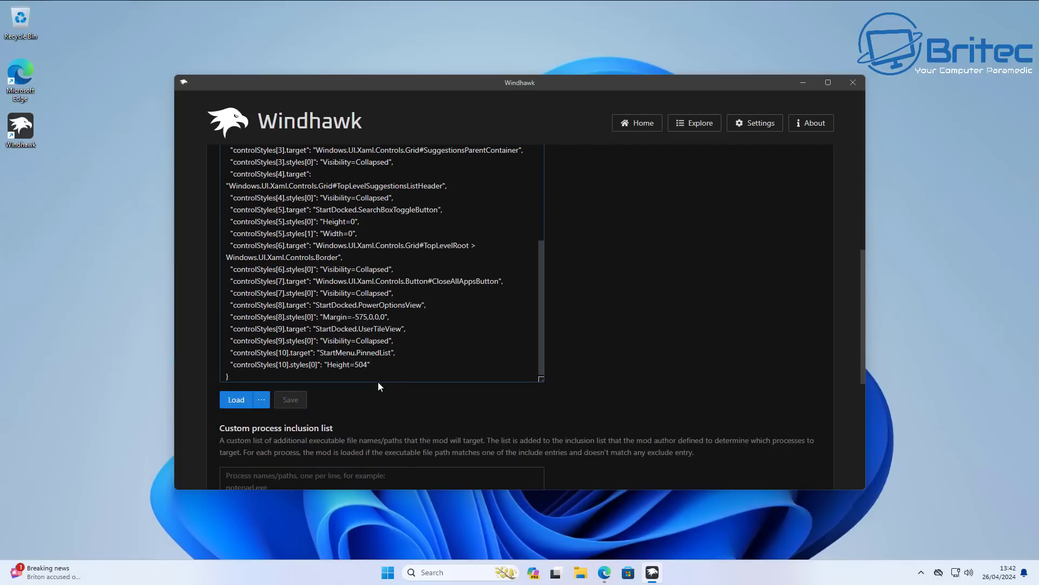
click(802, 84)
click(388, 573)
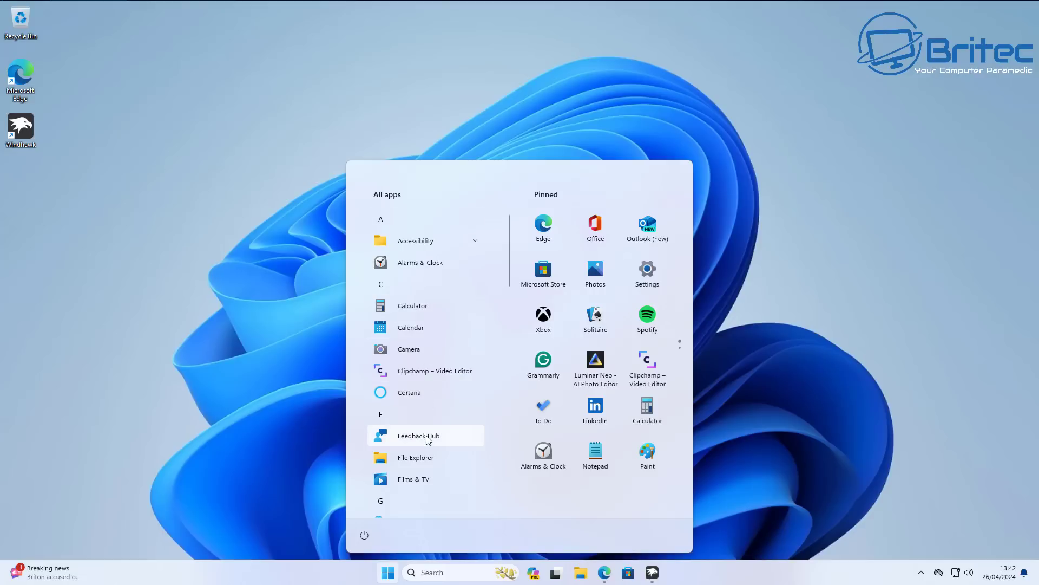
Examine the side-by-side Start menu layout, reopening it and going through the All apps list down to its end.
drag(511, 241, 509, 213)
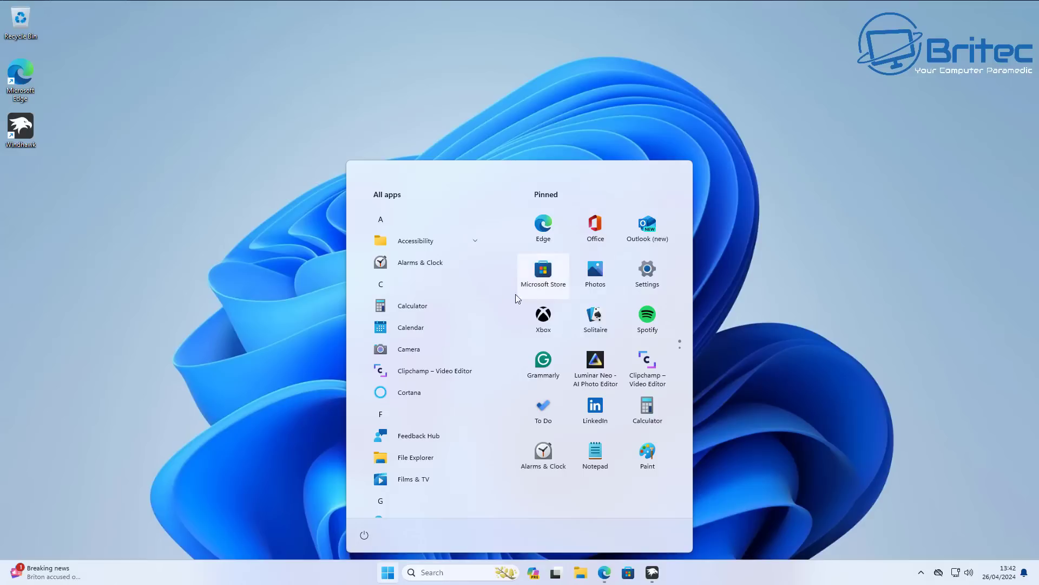
drag(511, 253, 498, 459)
click(389, 573)
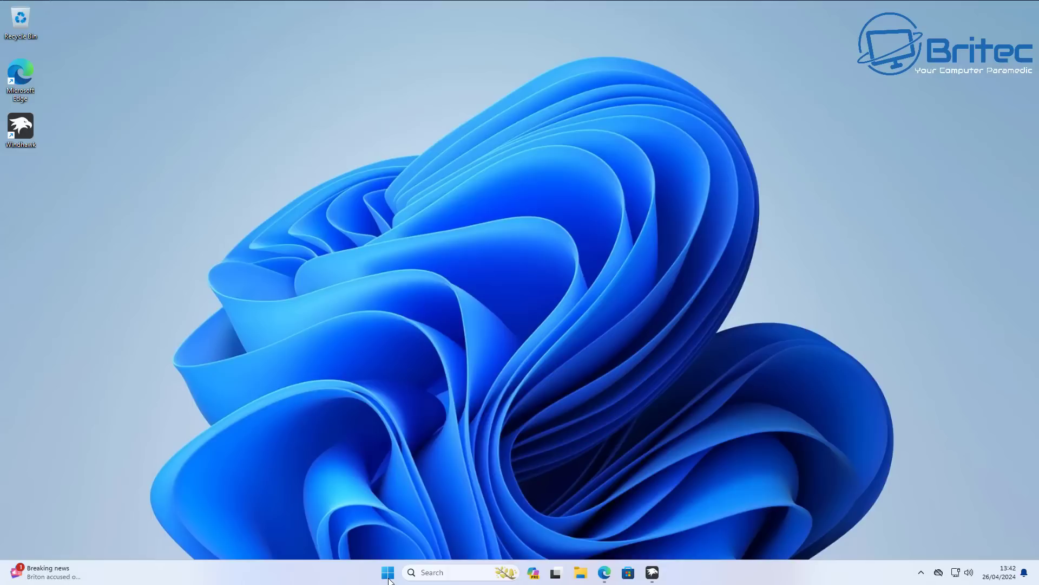
click(388, 572)
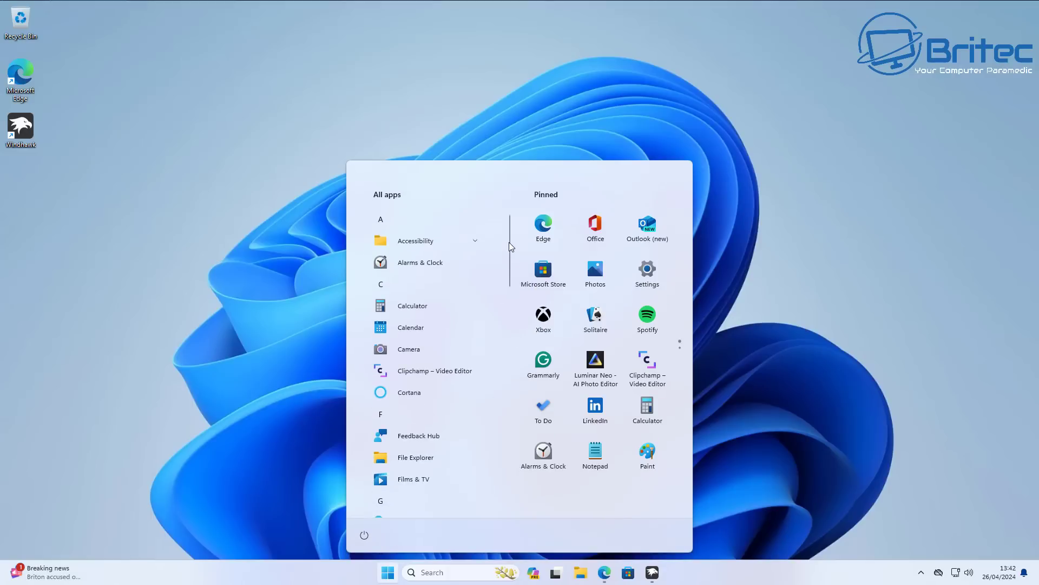
drag(510, 255, 492, 471)
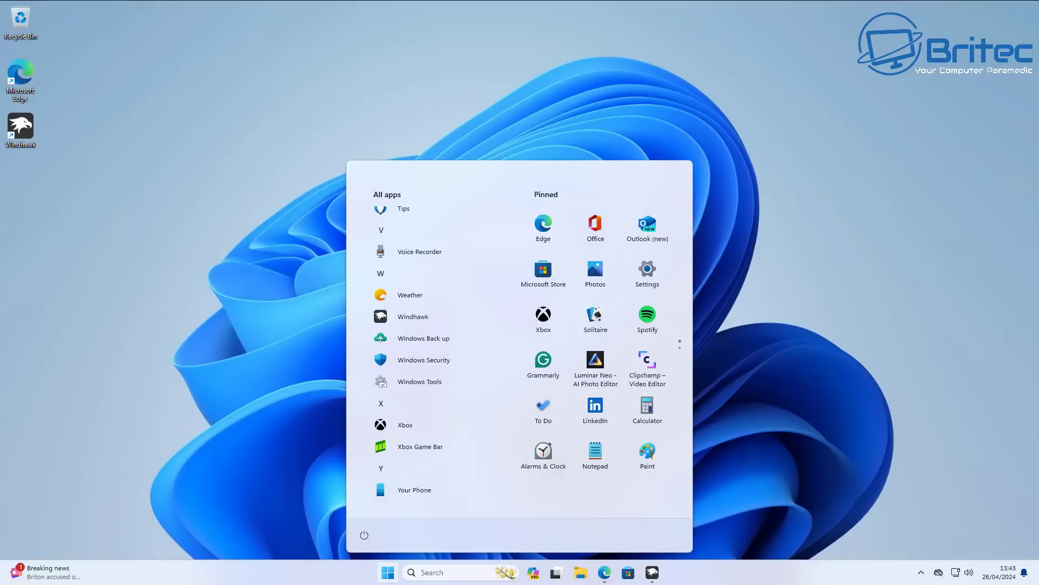
Return to Windhawk and browse its catalog of available mods, closing the program when finished.
key(alt+Tab)
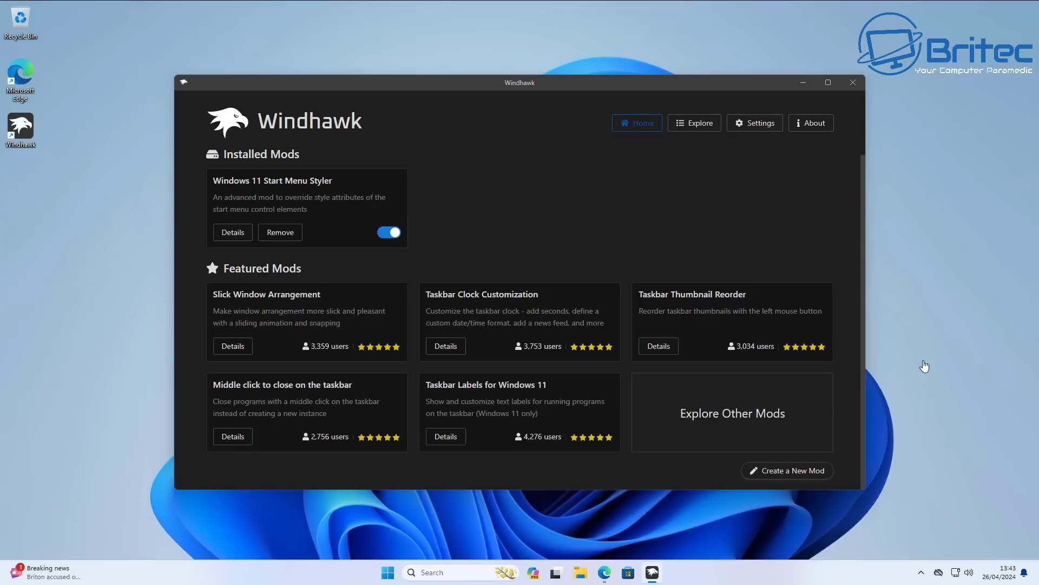
click(692, 123)
scroll(653, 303, down, 4)
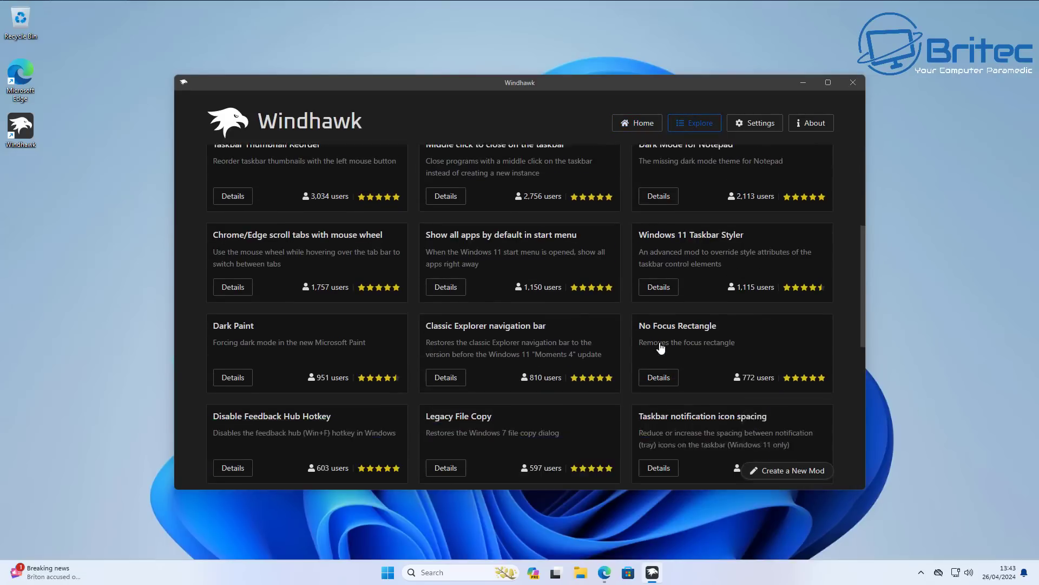
scroll(661, 348, down, 5)
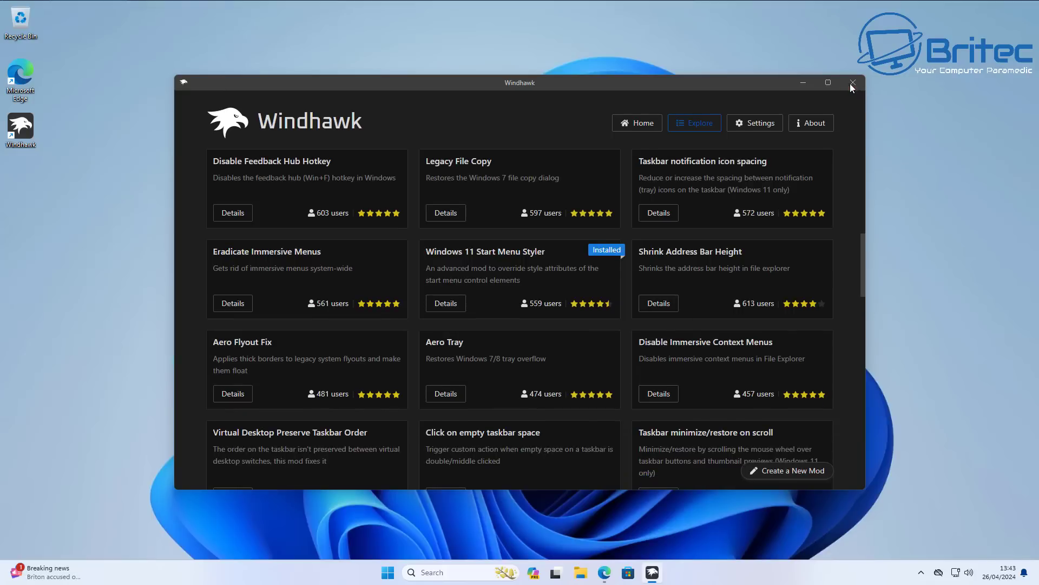
click(851, 84)
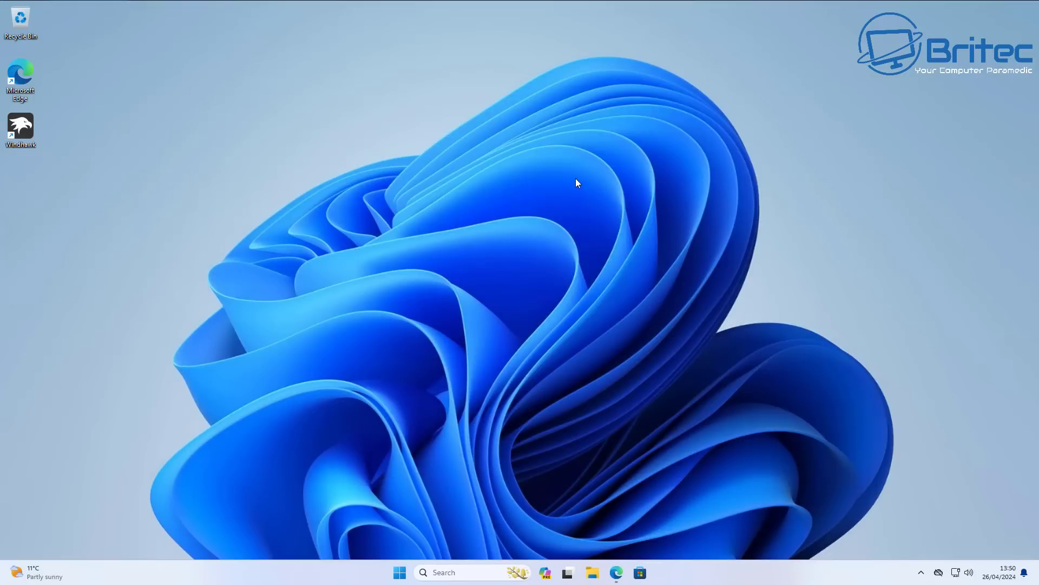
Check the themed Start menu once more and relaunch Windhawk as administrator from its desktop shortcut.
click(400, 572)
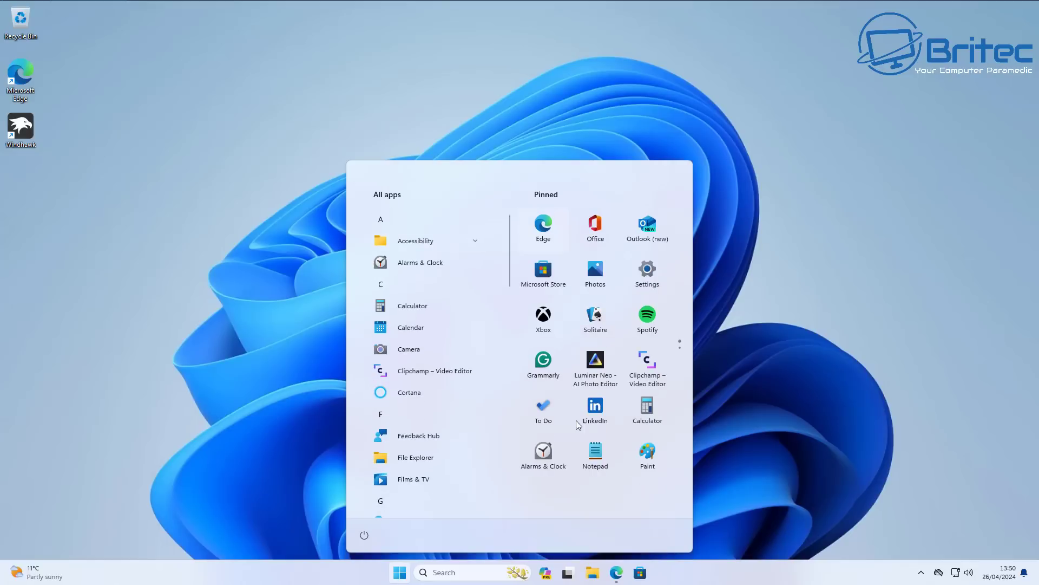
click(283, 286)
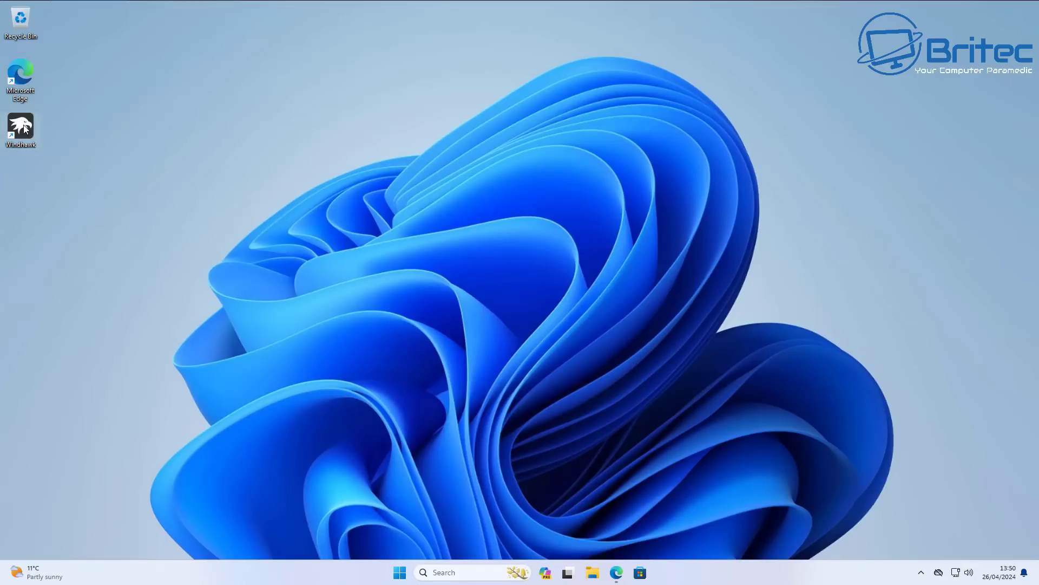
right_click(24, 129)
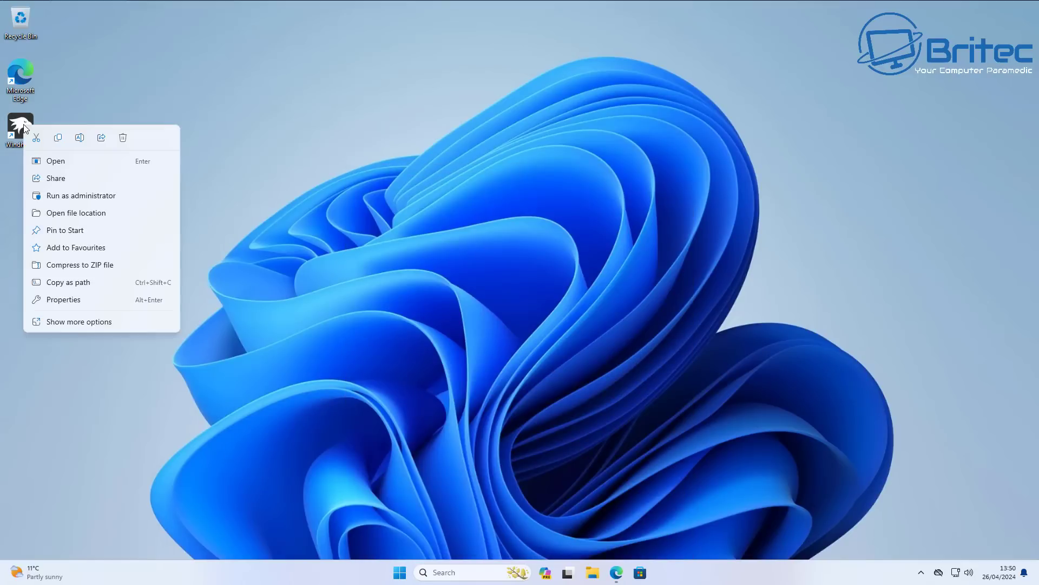
click(66, 196)
click(440, 374)
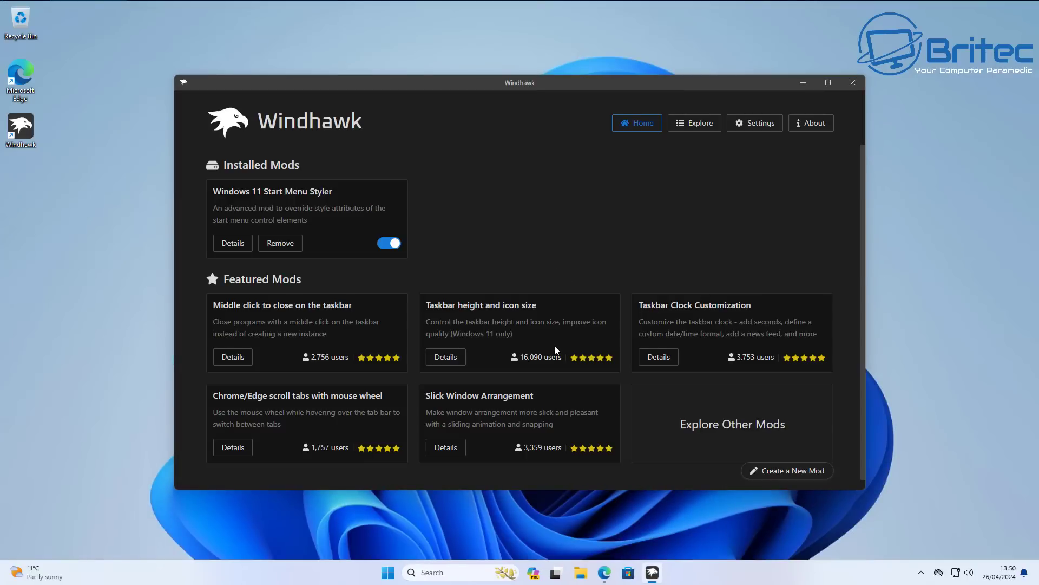
Remove the installed Windows 11 Start Menu Styler mod and inspect the Start menu with Windhawk closed.
click(277, 247)
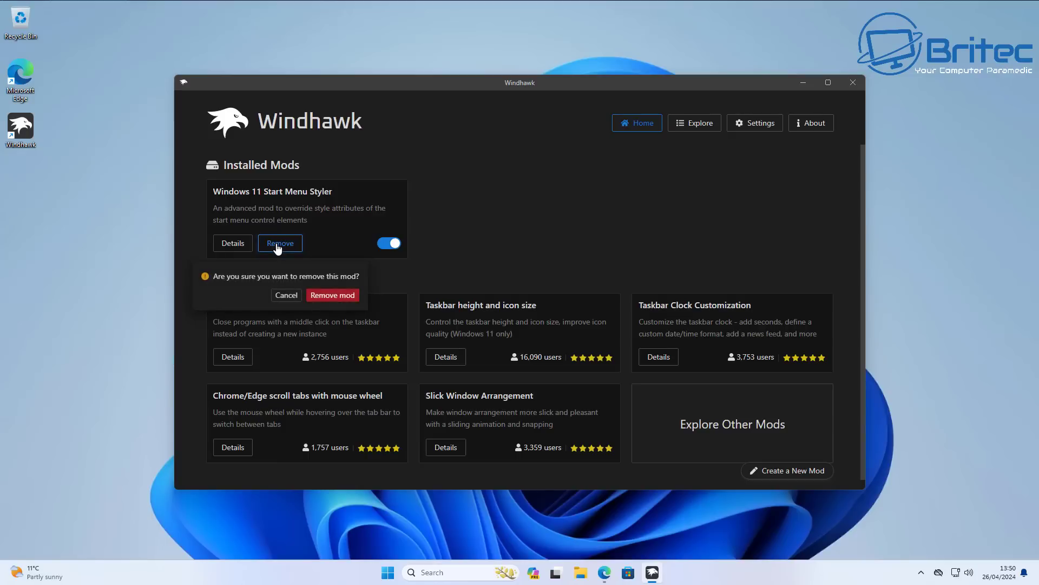
click(332, 296)
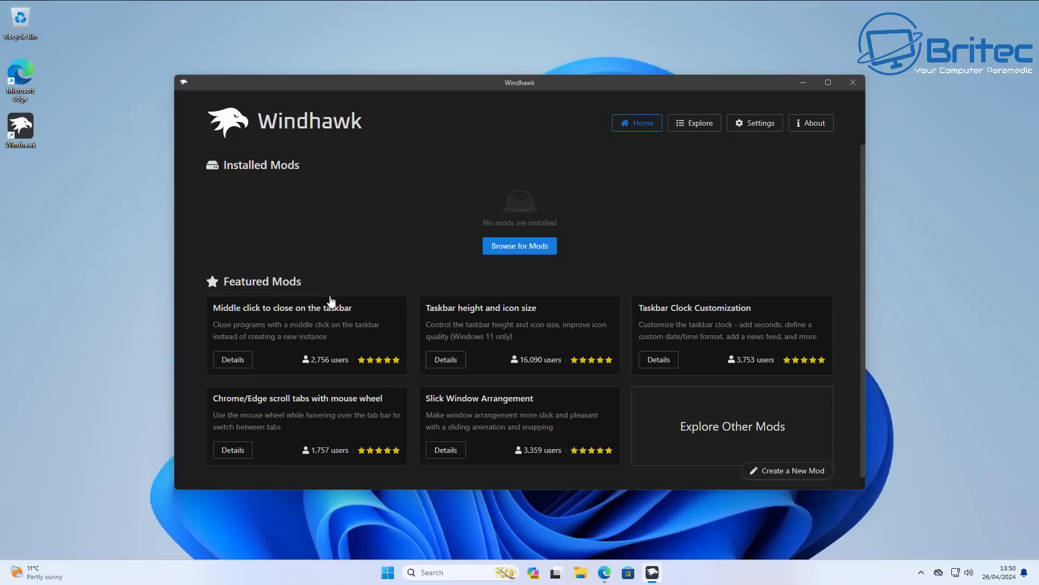
click(849, 82)
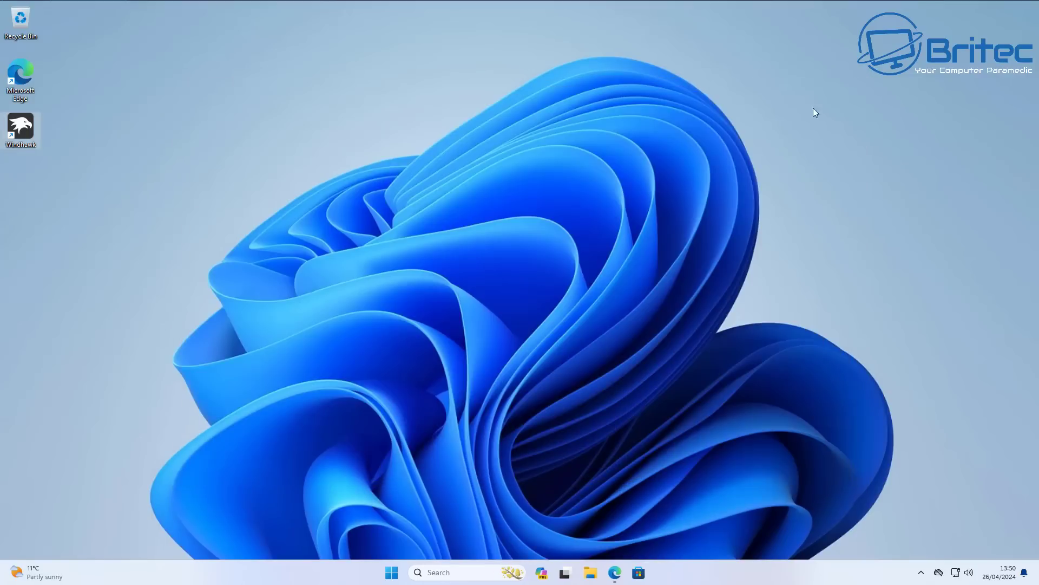
click(400, 572)
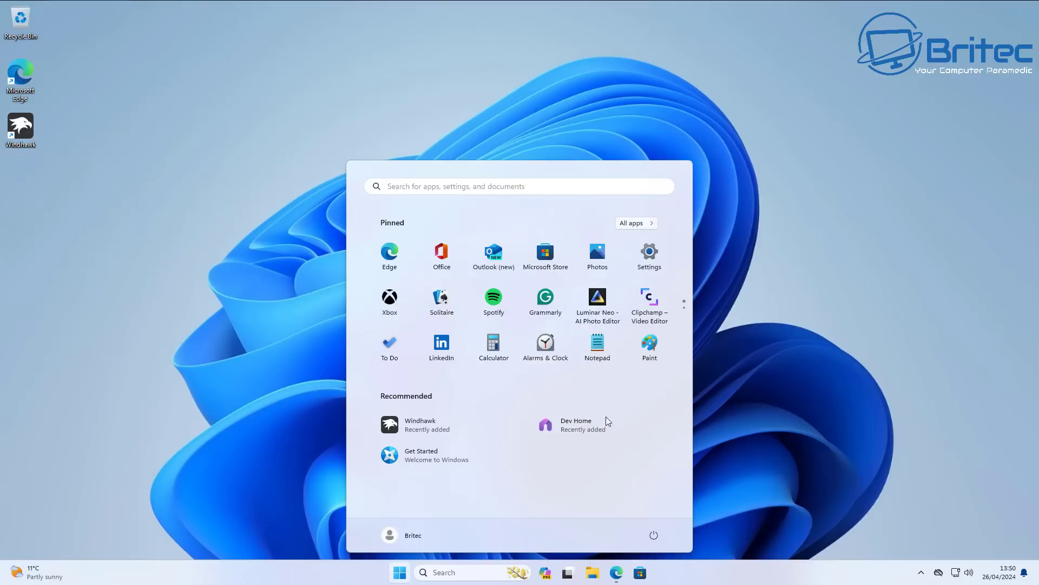
click(807, 428)
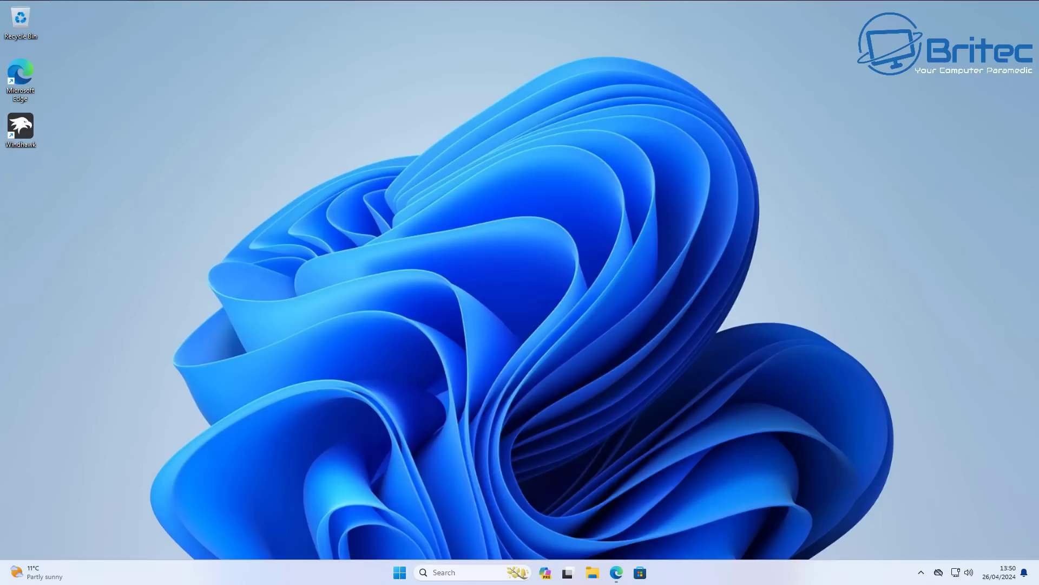